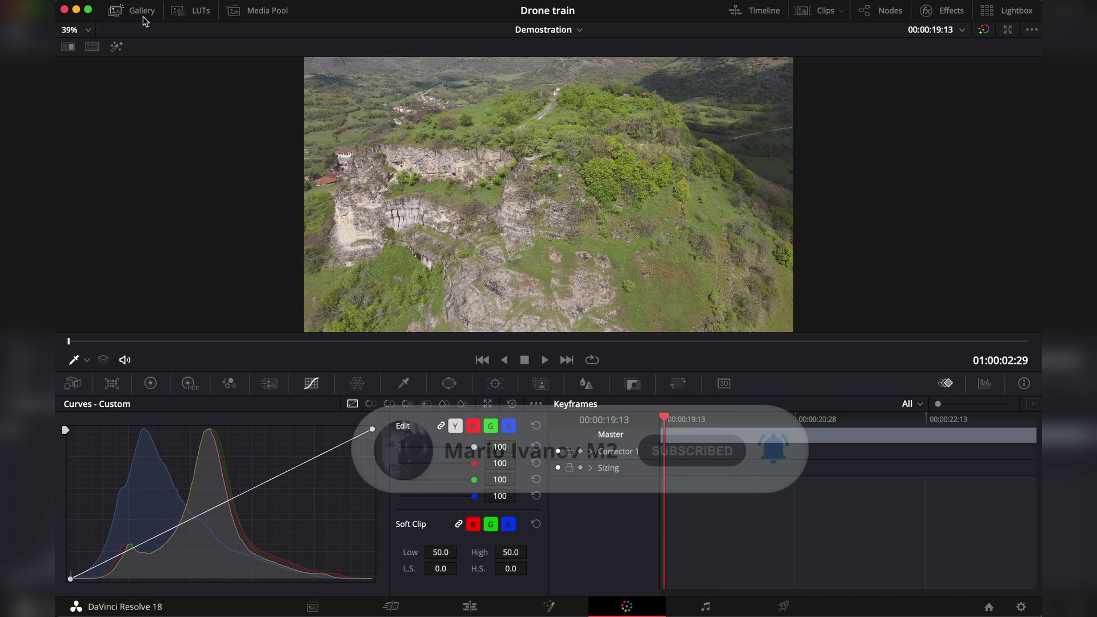
Step: Browse the Gallery stills and Favorites LUTs, then show the Drone Showreel bin in the Media Pool
{"action": "left_click", "coordinate": [122, 11]}
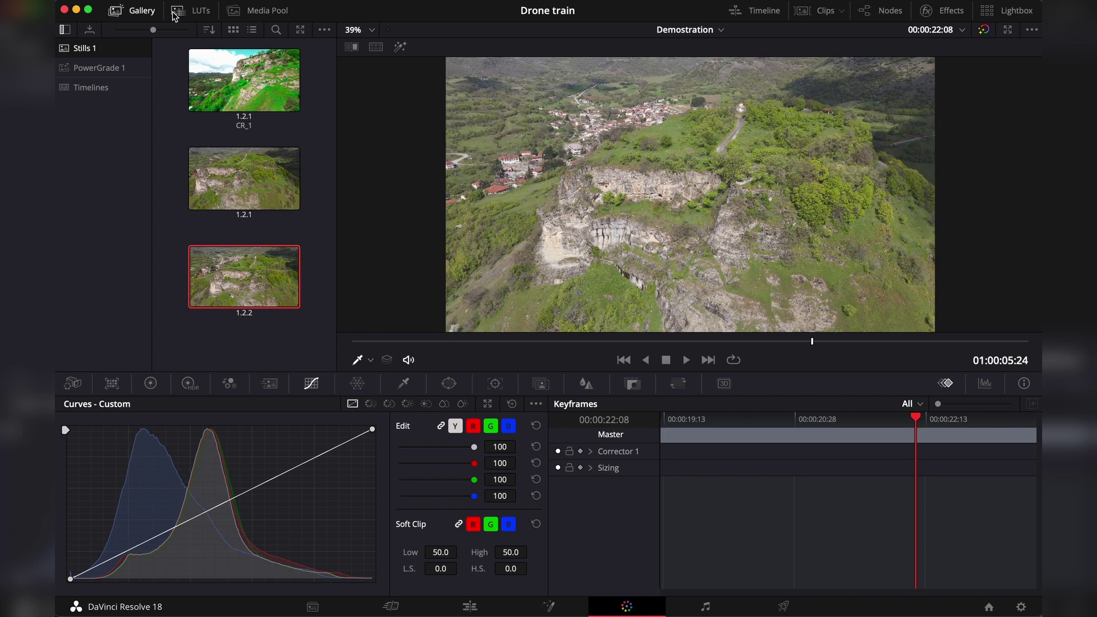
{"action": "left_click", "coordinate": [196, 19]}
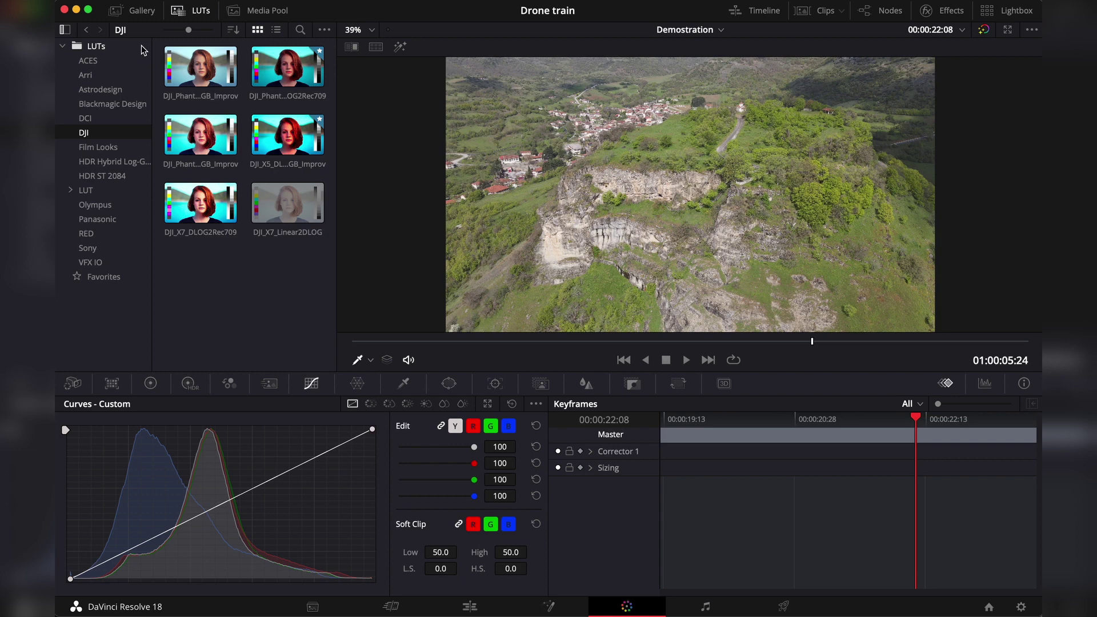
{"action": "mouse_move", "coordinate": [218, 144]}
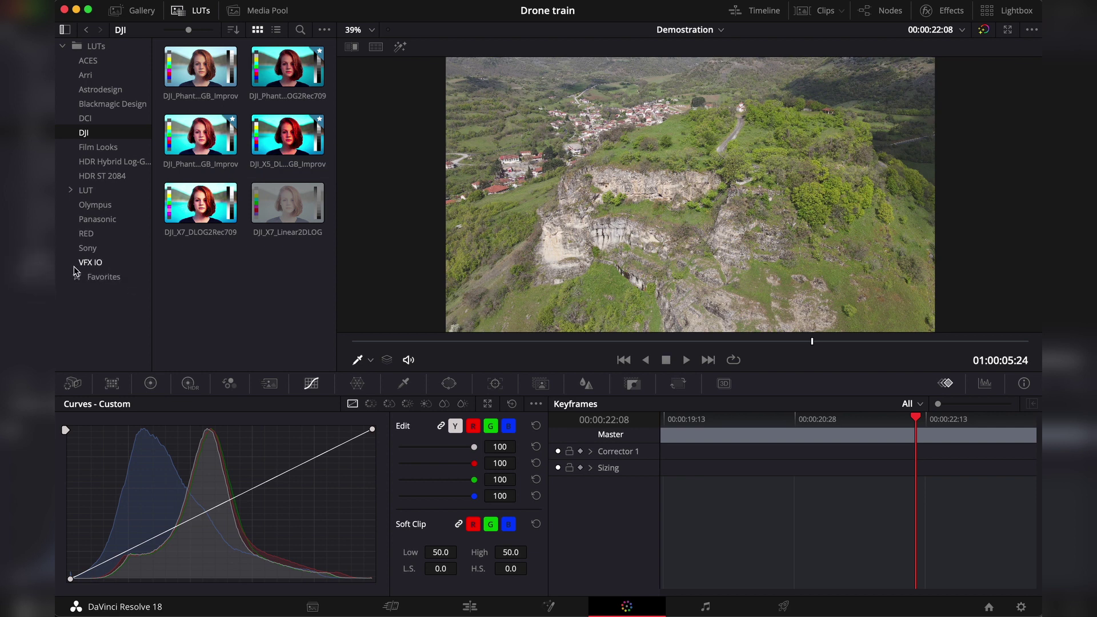
{"action": "left_click", "coordinate": [114, 280]}
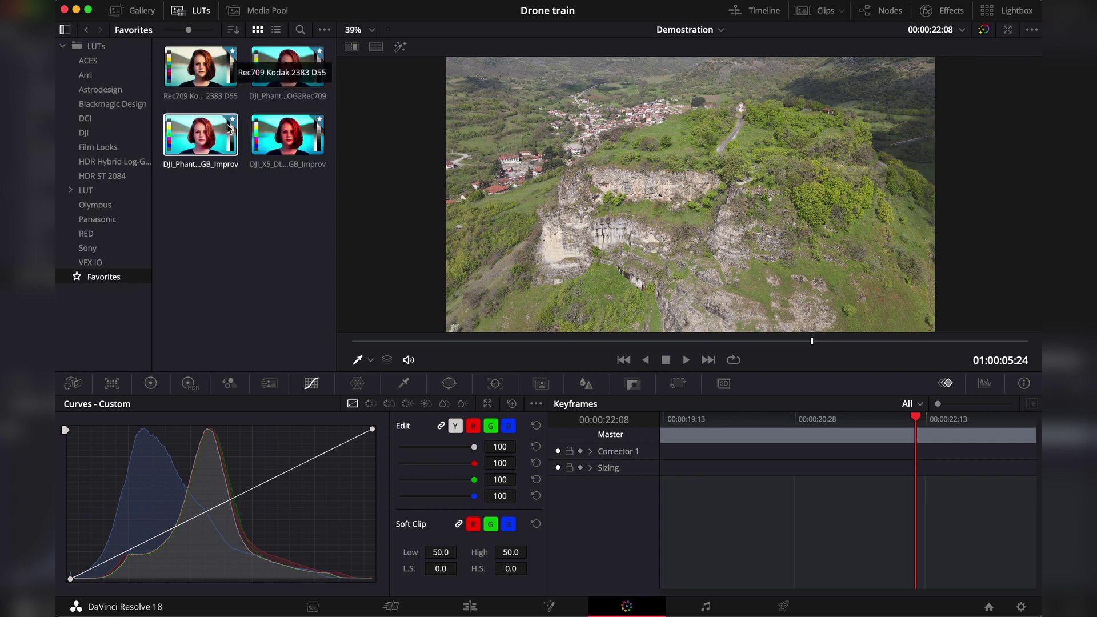
{"action": "left_click", "coordinate": [191, 10]}
{"action": "left_click", "coordinate": [254, 12]}
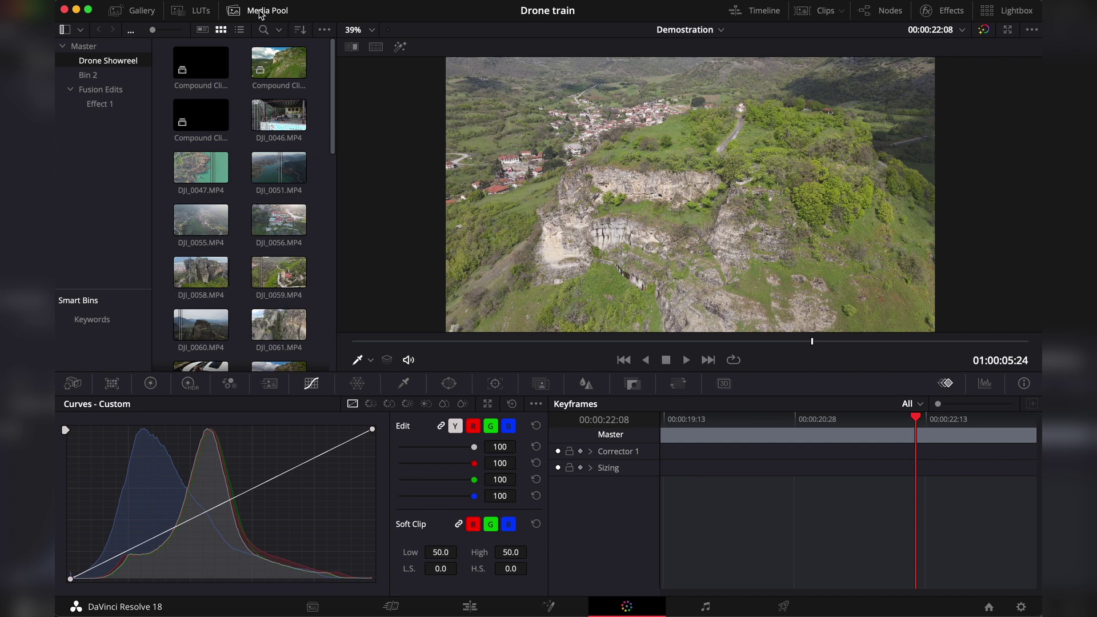
Step: Swap the Media Pool for the mini timeline and select clip 04 on track V2
{"action": "left_click", "coordinate": [260, 11]}
{"action": "left_click", "coordinate": [760, 11]}
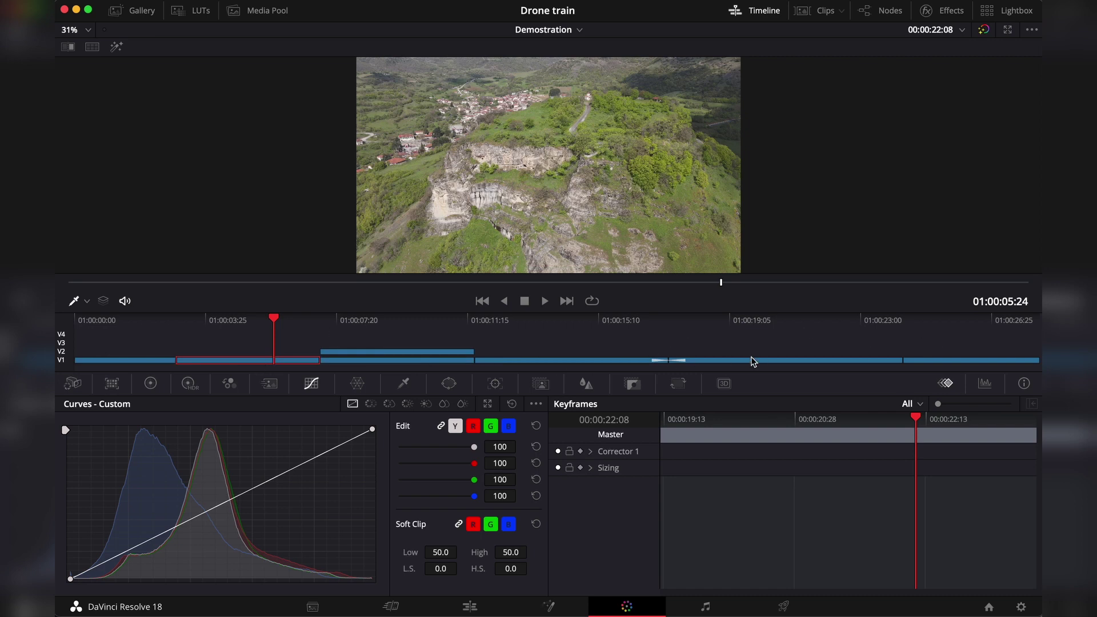
{"action": "left_click", "coordinate": [385, 330]}
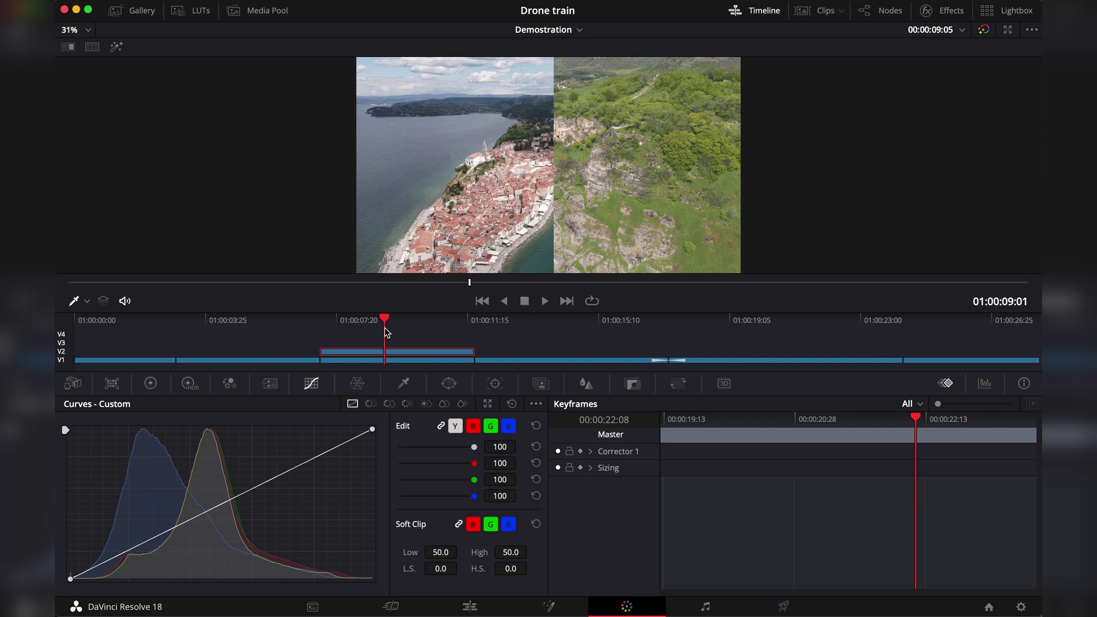
Step: Show the clip thumbnail strip, preview clips 05 and 03, then reselect clip 04
{"action": "left_click", "coordinate": [824, 12]}
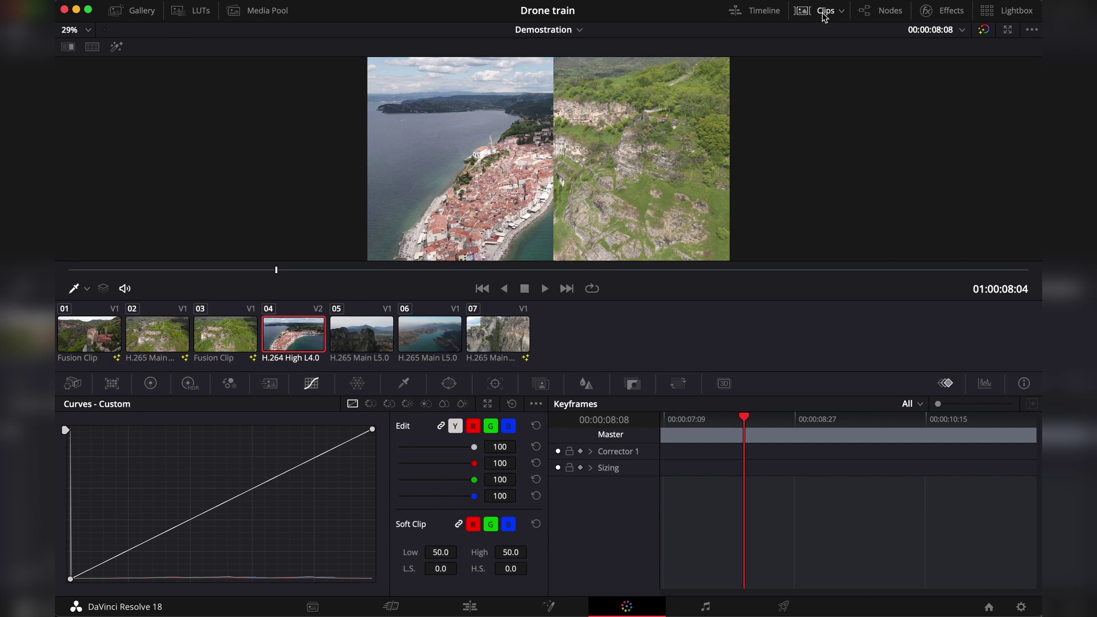
{"action": "left_click", "coordinate": [340, 344]}
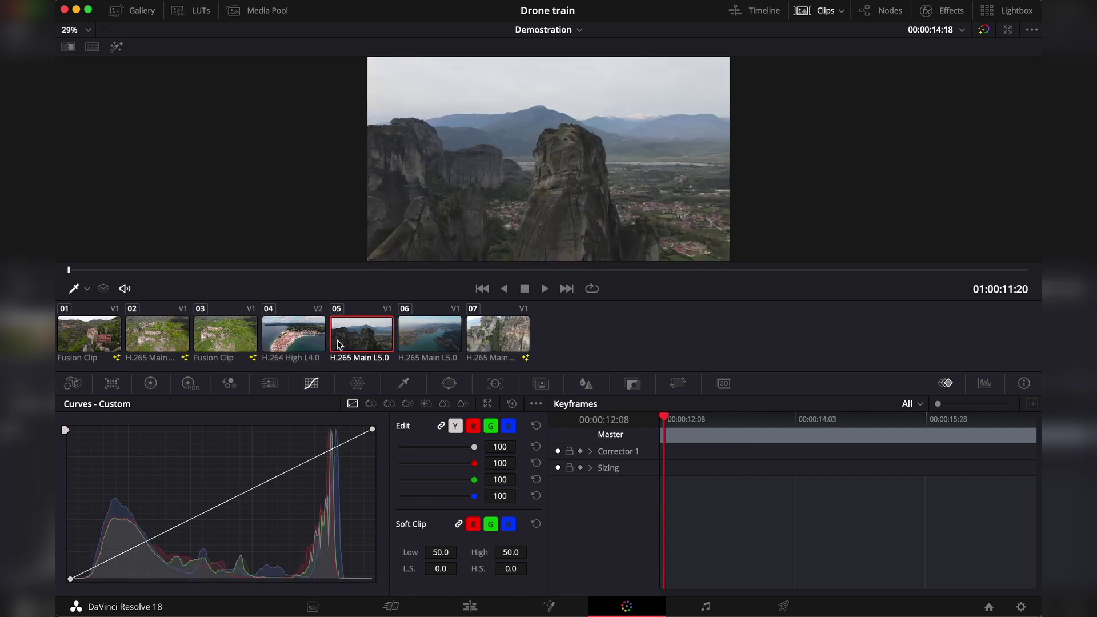
{"action": "left_click", "coordinate": [294, 342]}
{"action": "left_click", "coordinate": [256, 349]}
{"action": "left_click", "coordinate": [288, 350]}
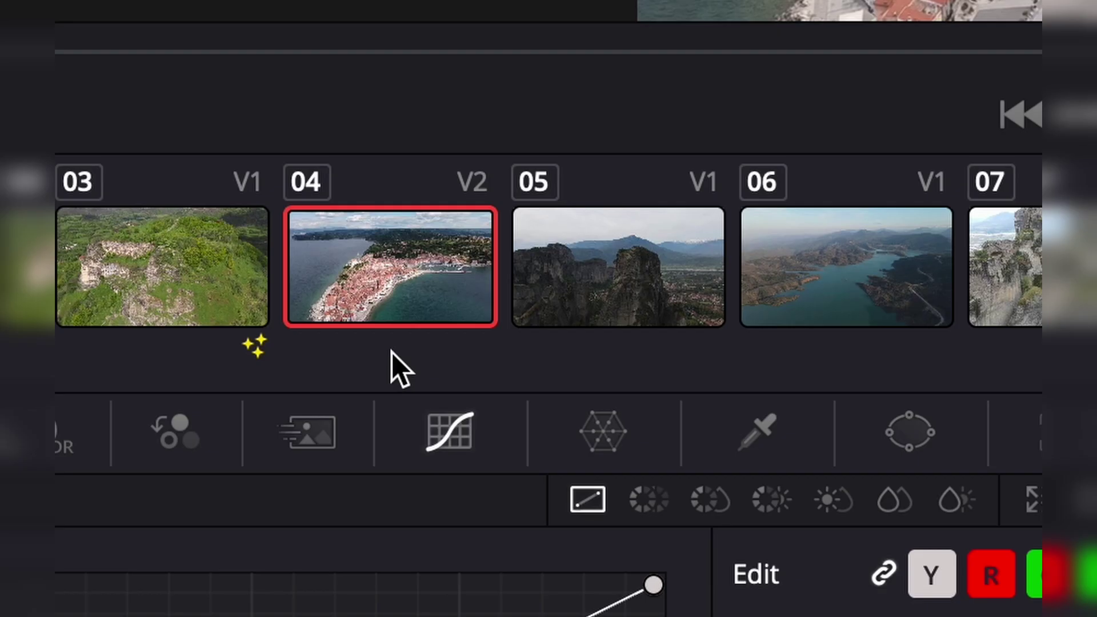
{"action": "mouse_move", "coordinate": [292, 358]}
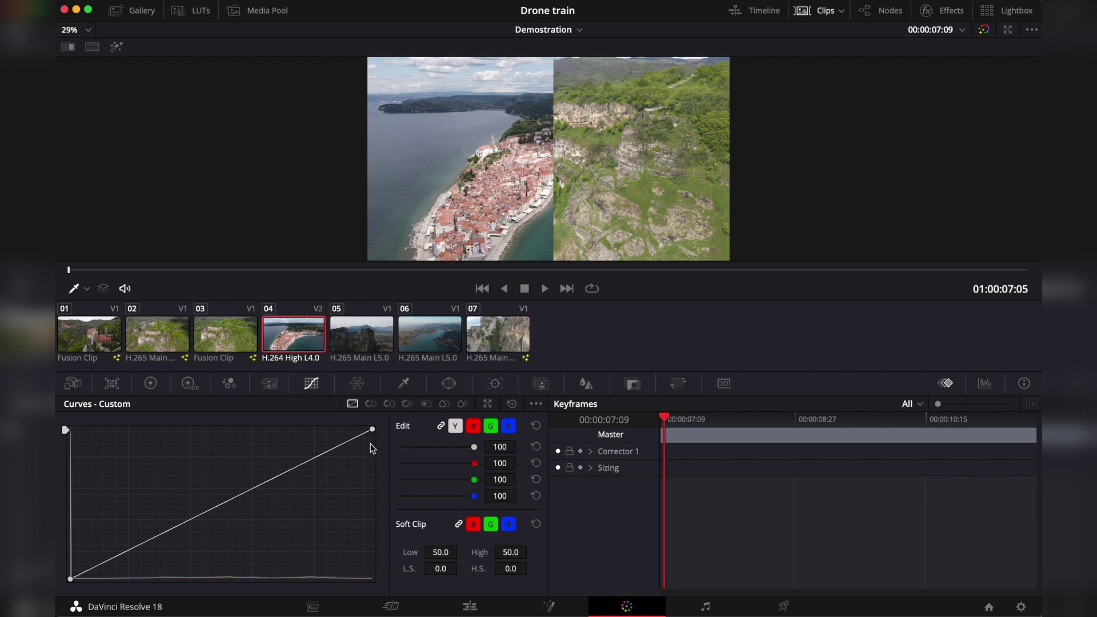
Step: Bend clip 04's Custom Curve upward to brighten the image
{"action": "left_click_drag", "start_coordinate": [372, 429], "coordinate": [274, 428]}
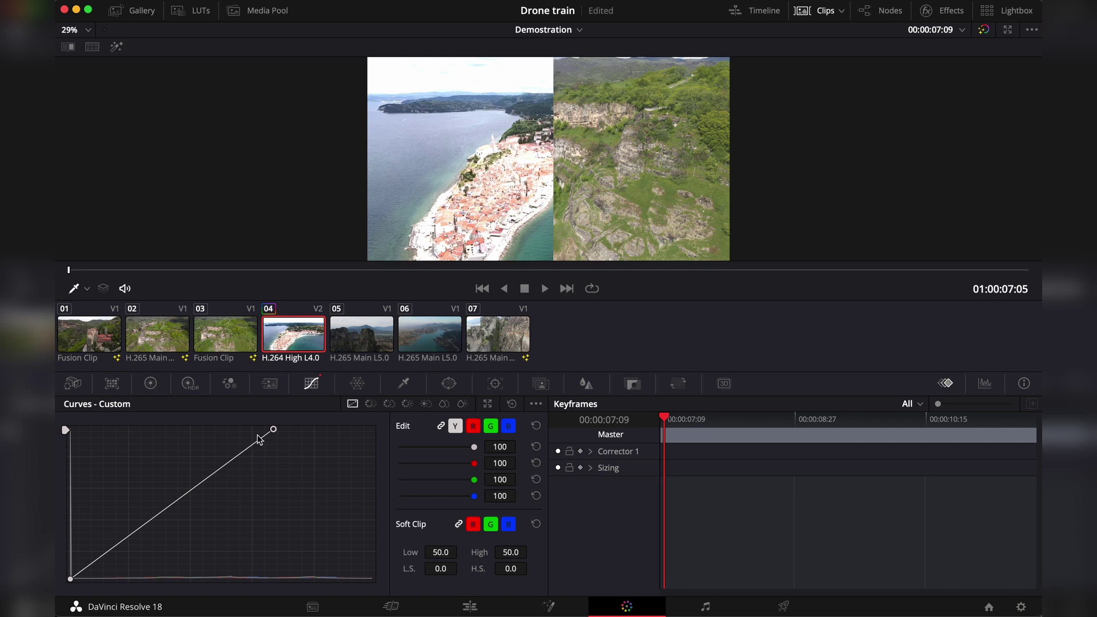
{"action": "left_click_drag", "start_coordinate": [273, 429], "coordinate": [403, 434]}
{"action": "left_click_drag", "start_coordinate": [305, 464], "coordinate": [230, 470]}
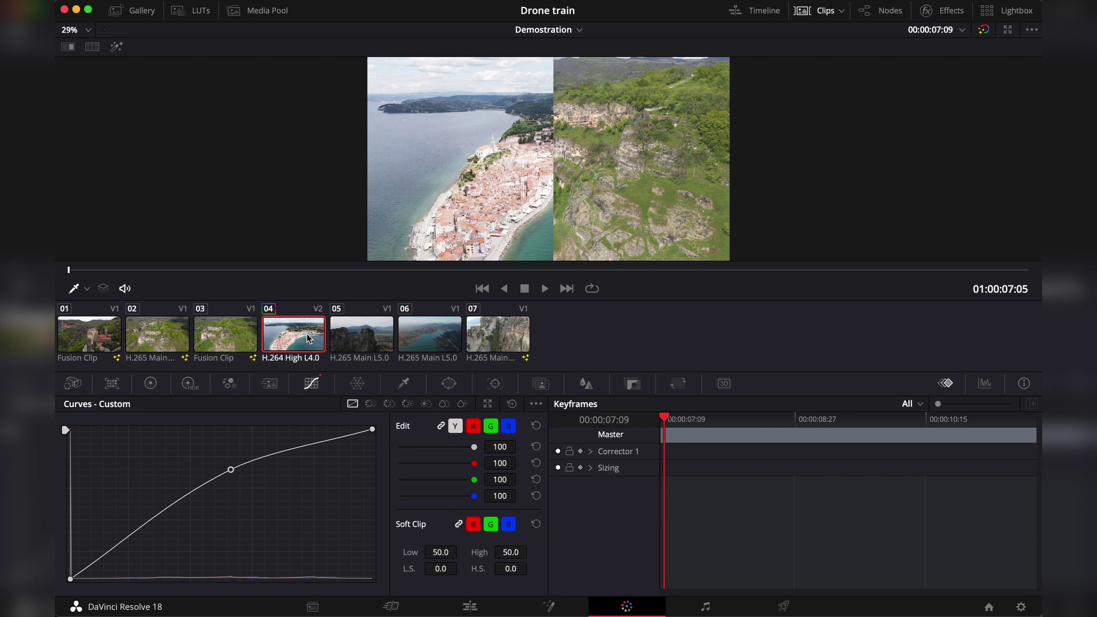
Step: Apply clip 04's grade to clips 06 and 07
{"action": "left_click", "coordinate": [414, 340]}
{"action": "left_click", "coordinate": [474, 342], "text": "shift"}
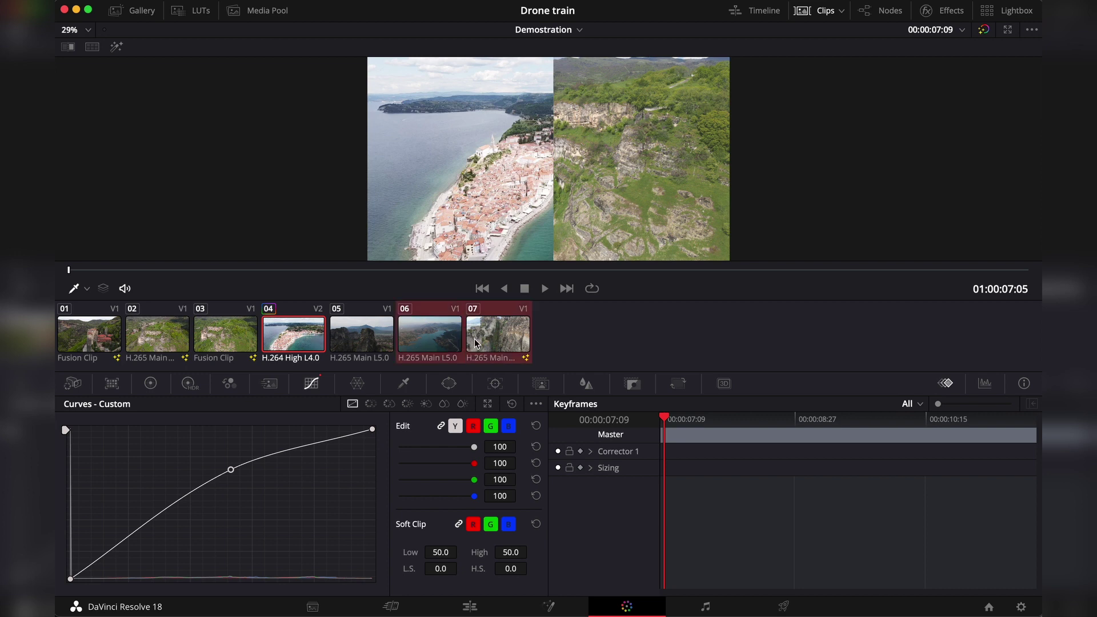
{"action": "right_click", "coordinate": [302, 341]}
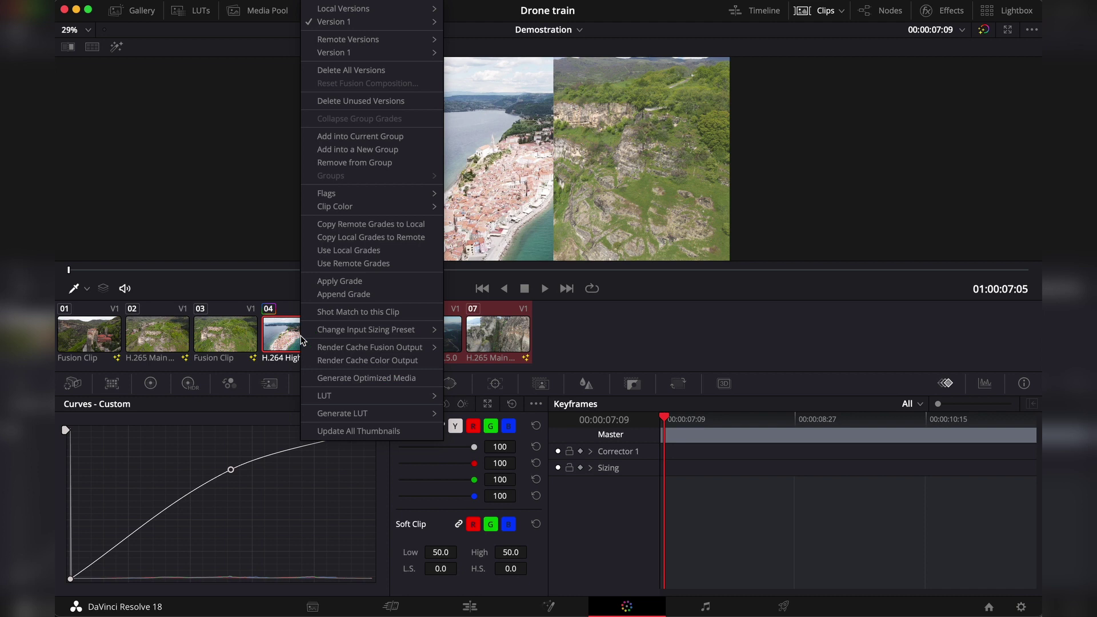
{"action": "left_click", "coordinate": [327, 285]}
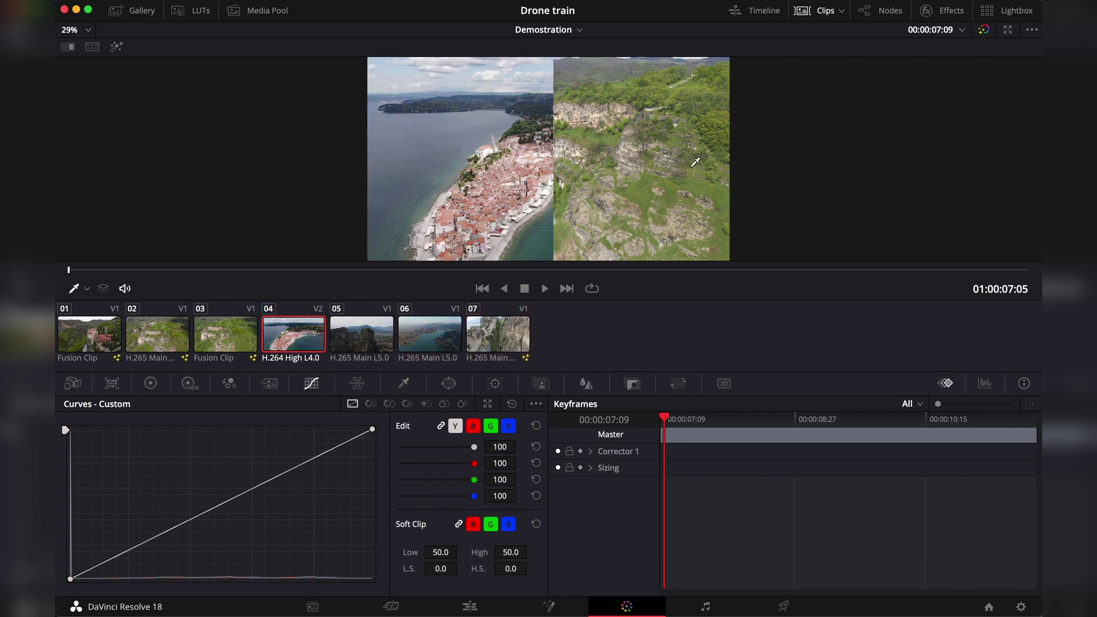
Step: Show the node graph, move node 01, hide the clip strip, and switch to the Timeline node graph
{"action": "left_click", "coordinate": [884, 13]}
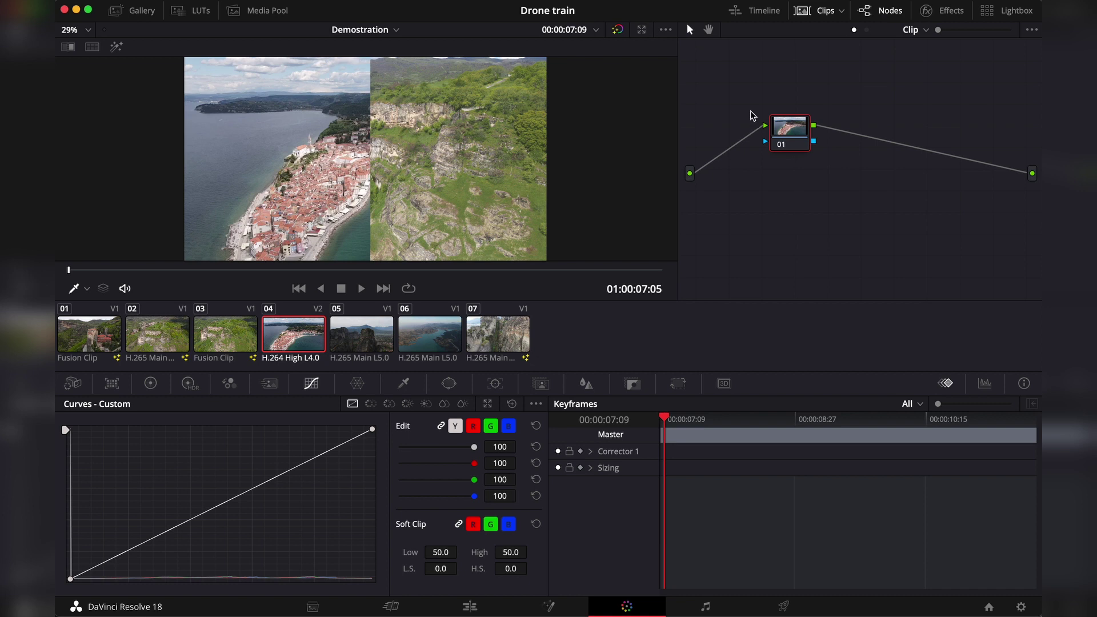
{"action": "mouse_move", "coordinate": [800, 132]}
{"action": "left_mouse_down"}
{"action": "mouse_move", "coordinate": [771, 209]}
{"action": "mouse_move", "coordinate": [793, 124]}
{"action": "left_mouse_up"}
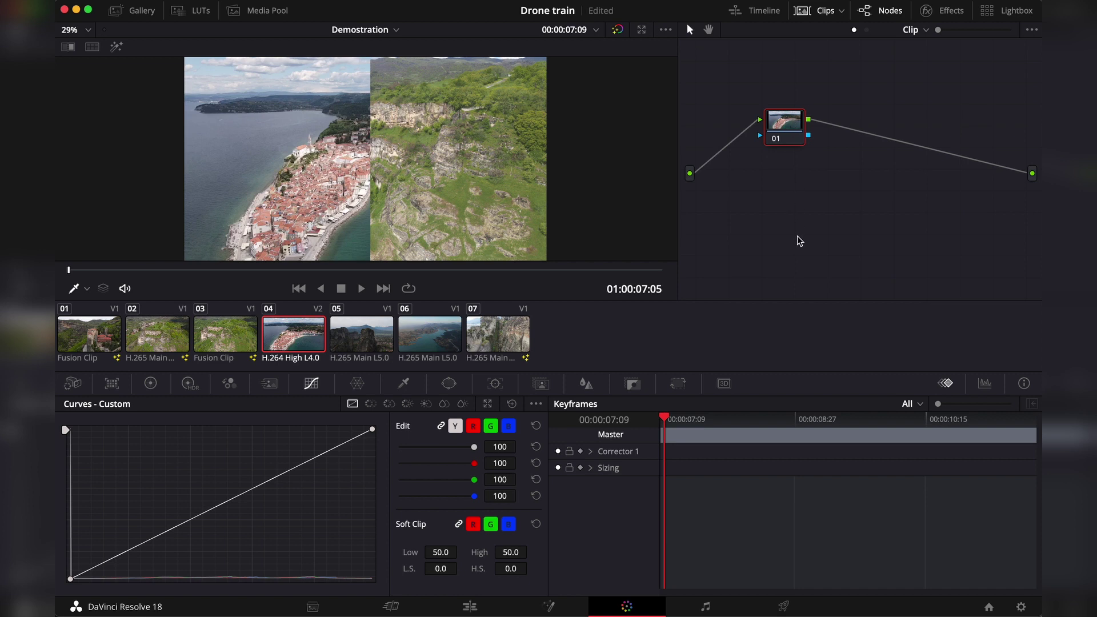
{"action": "key", "text": "ctrl+shift+c"}
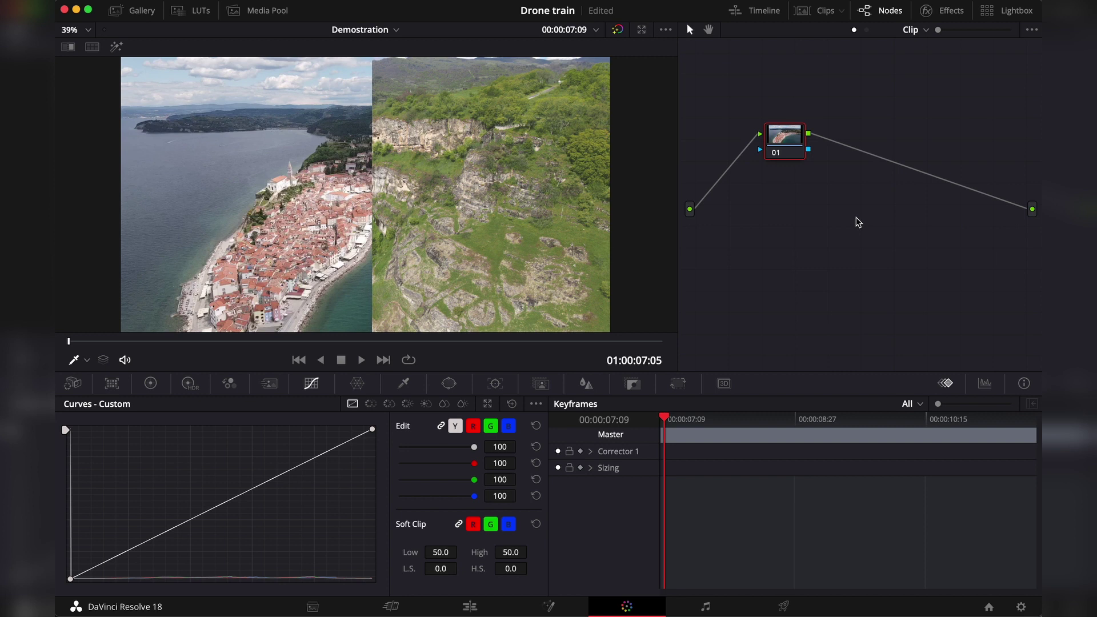
{"action": "left_click", "coordinate": [908, 29]}
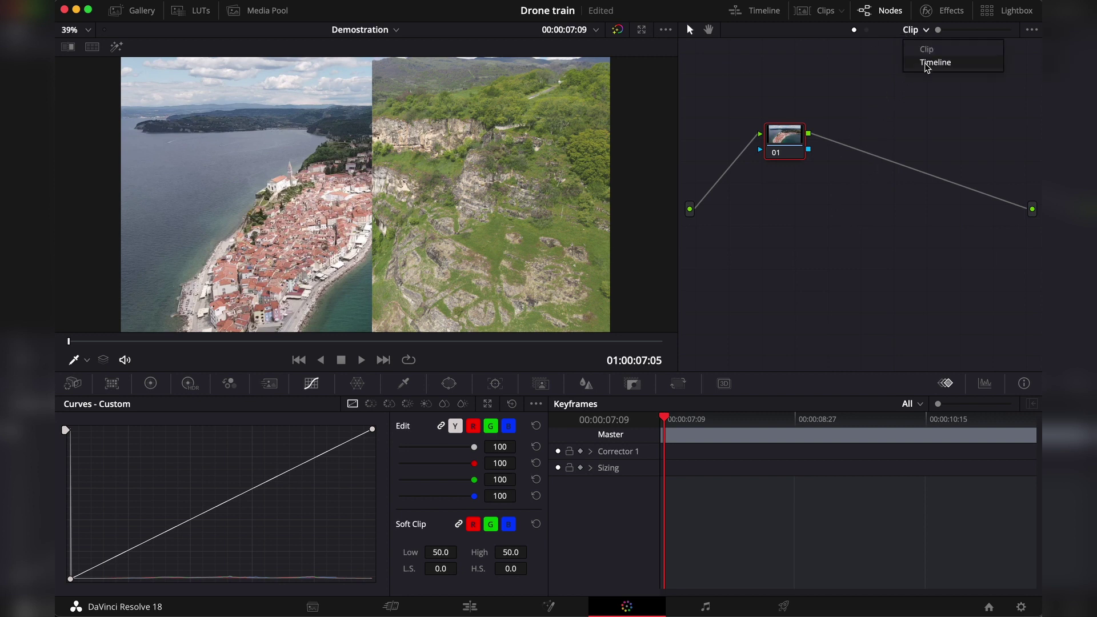
{"action": "left_click", "coordinate": [927, 64]}
Step: Add a darkening Corrector 1 node to the Timeline graph with Alt+S, then show the Effects library
{"action": "left_click", "coordinate": [916, 30]}
{"action": "left_click", "coordinate": [927, 65]}
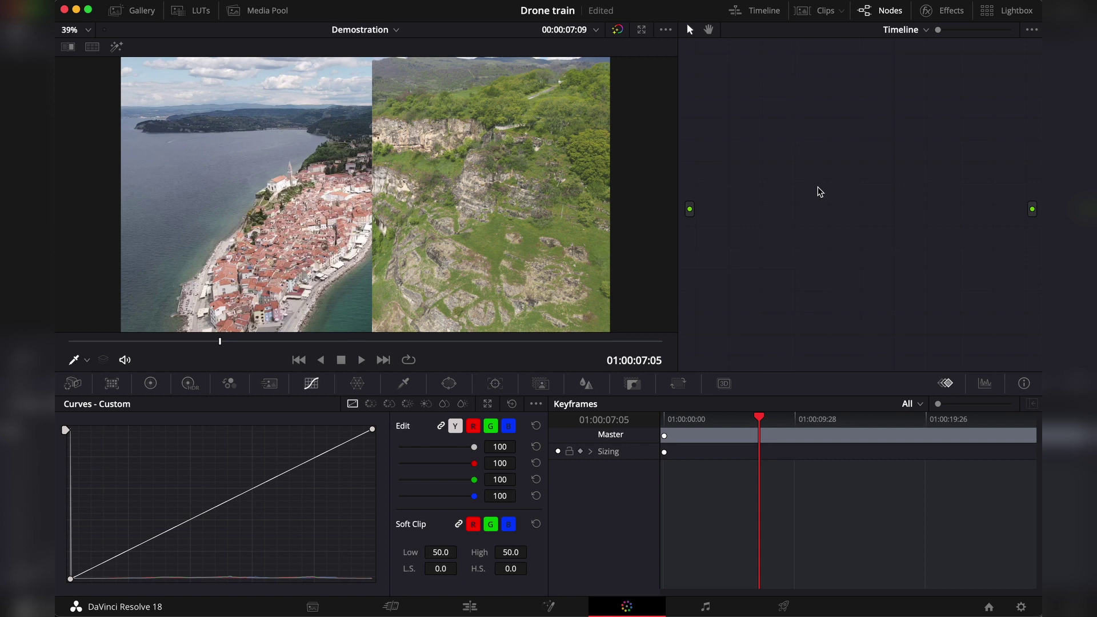
{"action": "key", "text": "alt+s"}
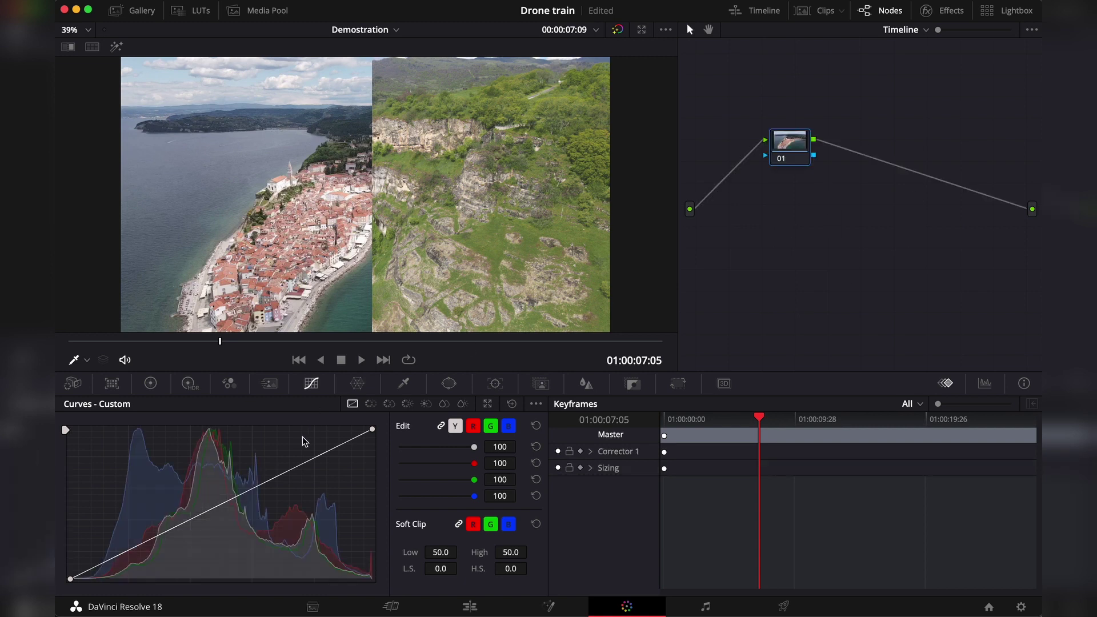
{"action": "left_click_drag", "start_coordinate": [276, 477], "coordinate": [342, 578]}
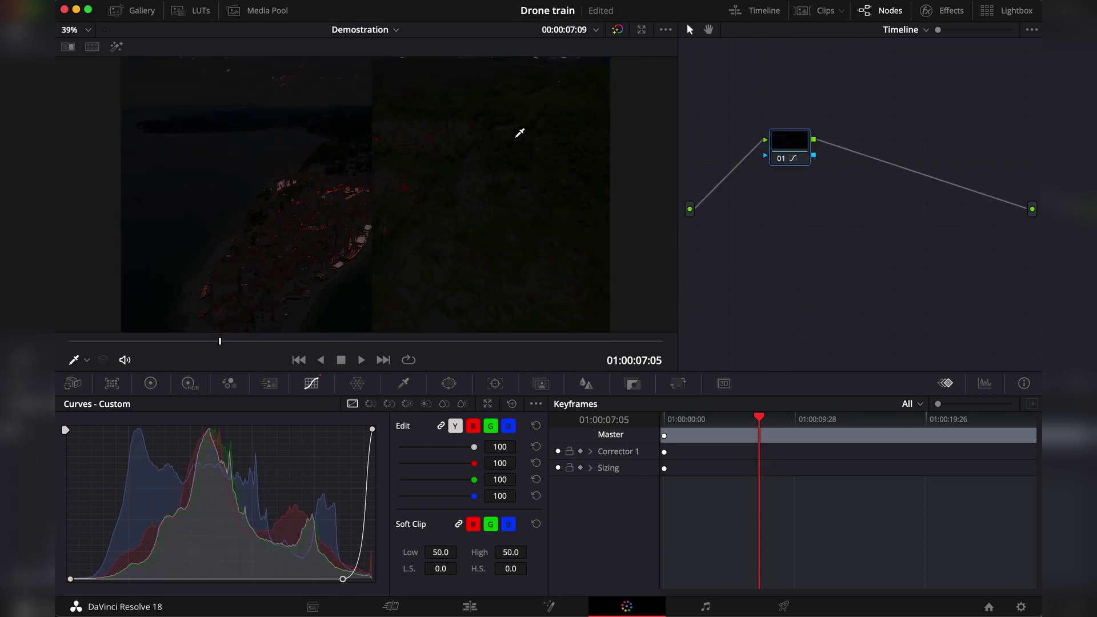
{"action": "left_click", "coordinate": [937, 14]}
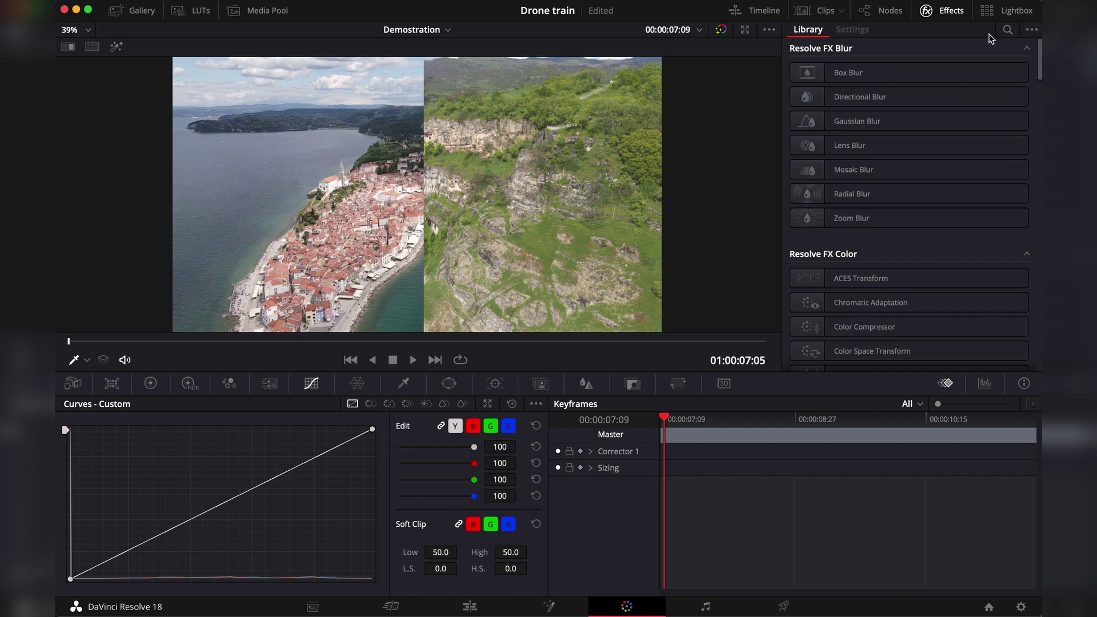
Step: Search the Effects Library for 'blur', then clear the search
{"action": "left_click", "coordinate": [1008, 29]}
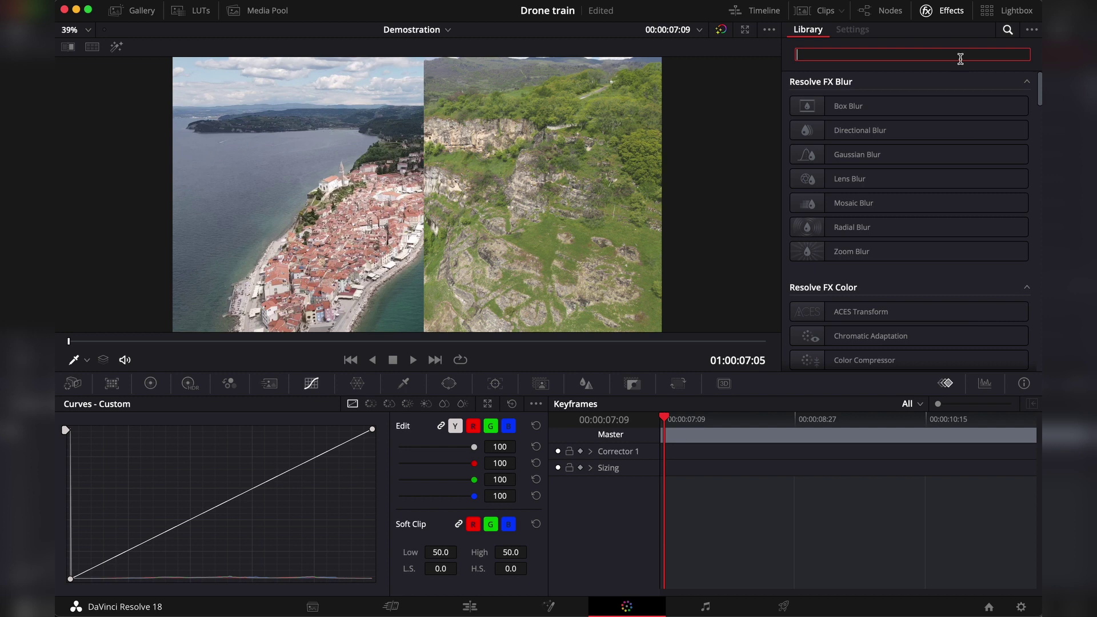
{"action": "type", "text": "blur"}
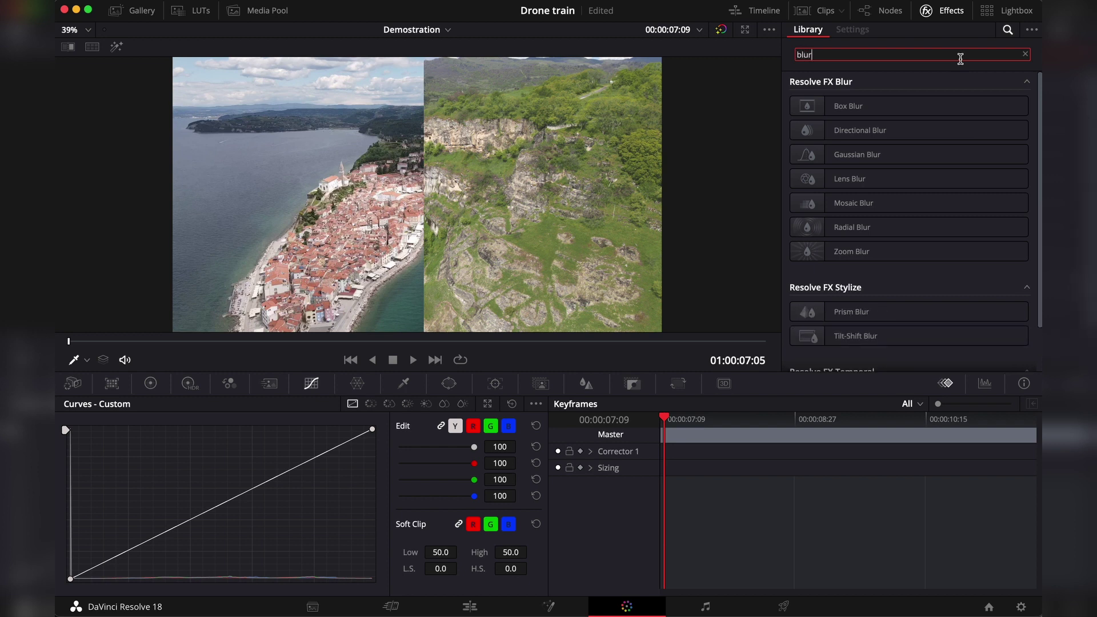
{"action": "left_click", "coordinate": [960, 57]}
{"action": "key", "text": "BackSpace"}
{"action": "left_click", "coordinate": [1025, 54]}
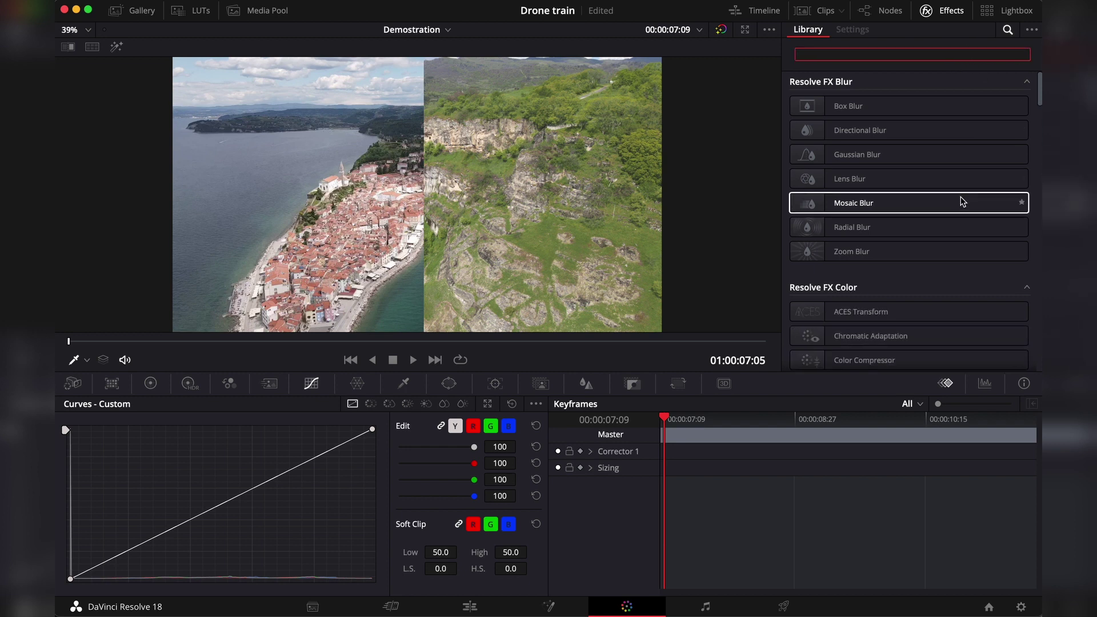
{"action": "left_click", "coordinate": [971, 158]}
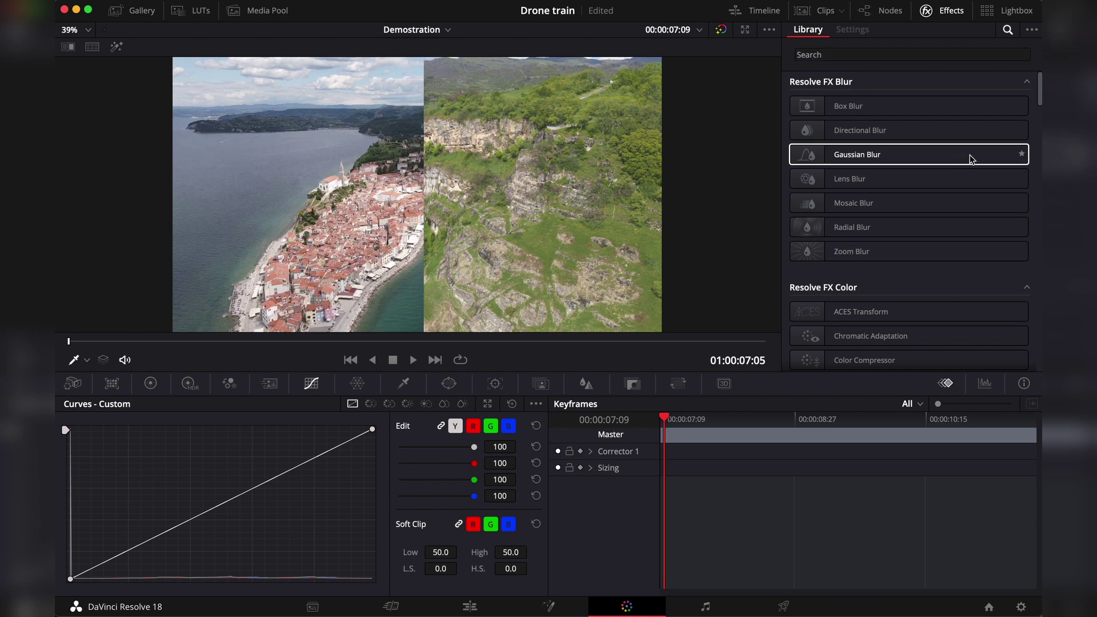
Step: Star Gaussian Blur and Mosaic Blur as favourites and bring up the favourites-filter option
{"action": "left_click", "coordinate": [1022, 154]}
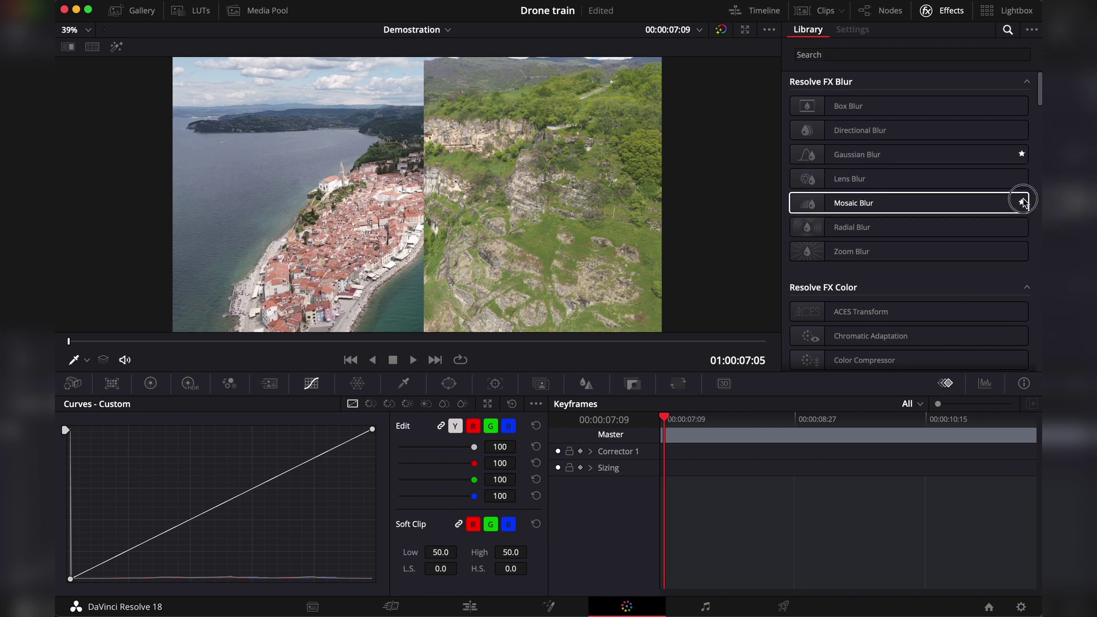
{"action": "left_click", "coordinate": [1021, 203]}
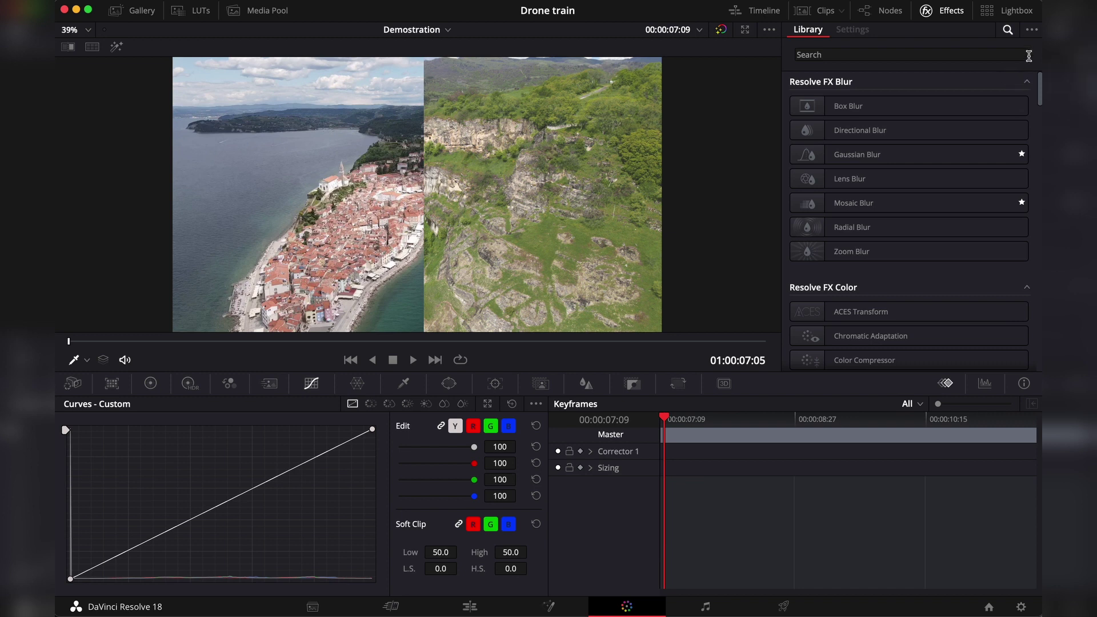
{"action": "left_click", "coordinate": [1032, 30]}
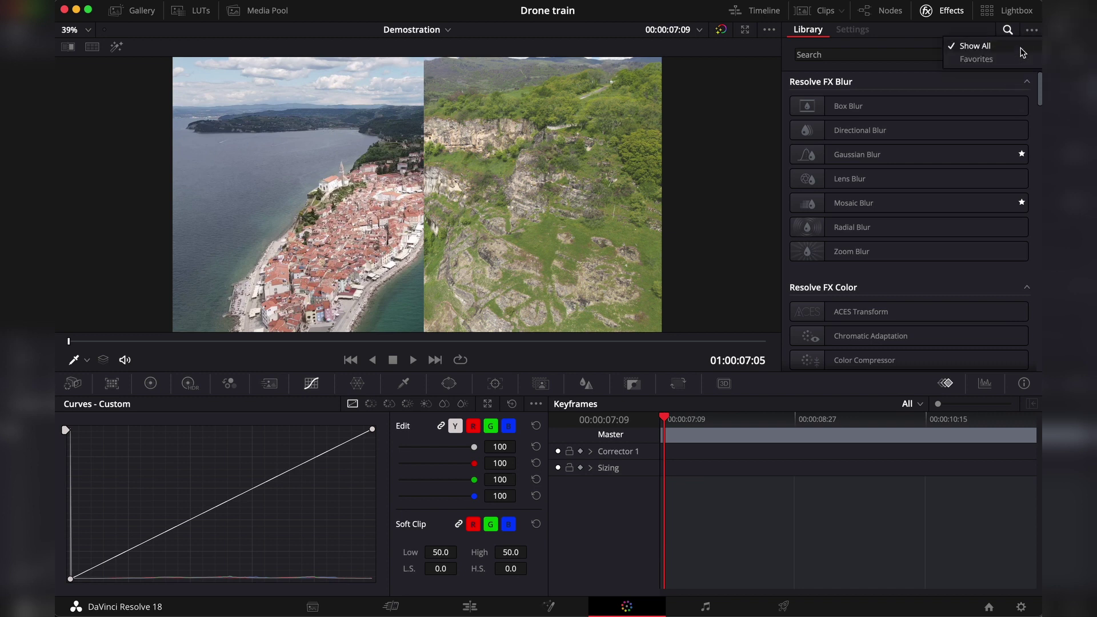
Step: Filter effects to favourites, then view all seven clips as large Lightbox thumbnails
{"action": "left_click", "coordinate": [976, 59]}
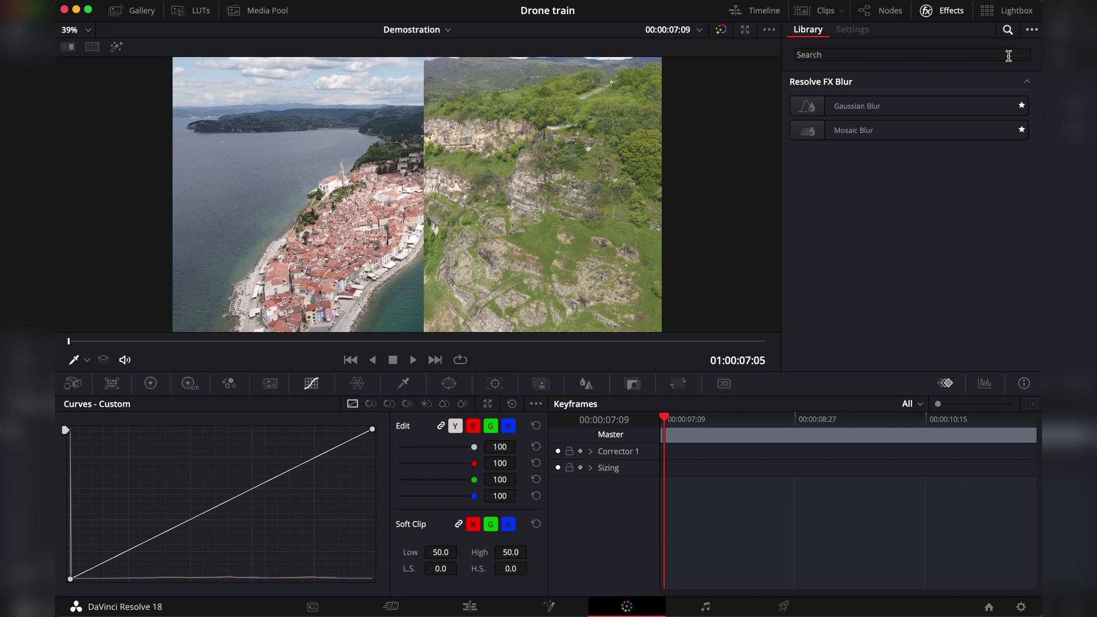
{"action": "left_click", "coordinate": [1008, 11]}
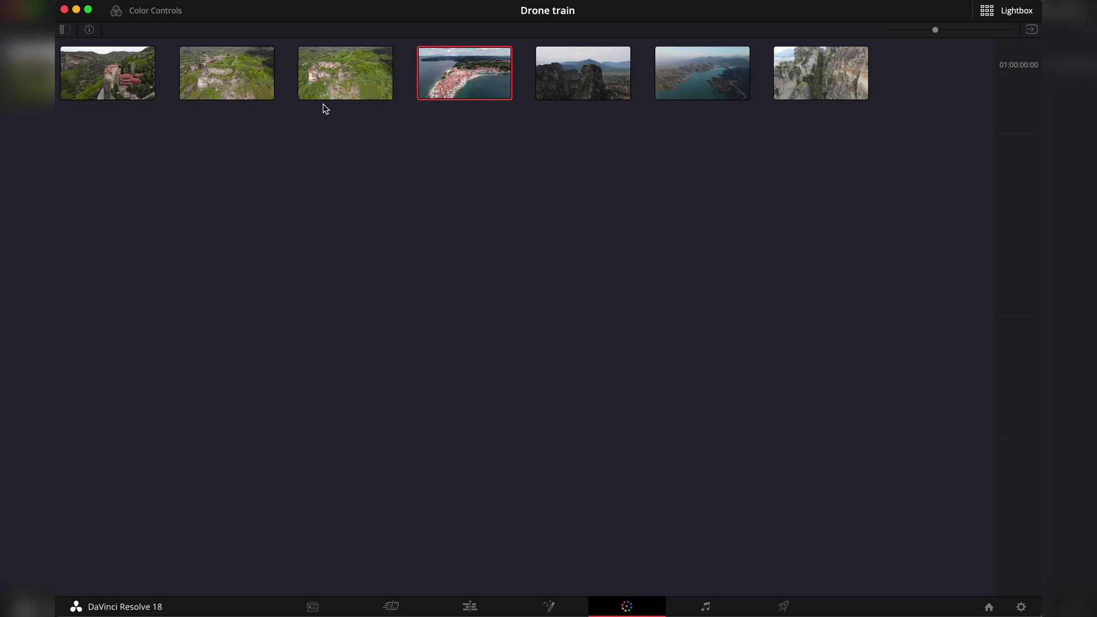
{"action": "left_click_drag", "start_coordinate": [935, 30], "coordinate": [1021, 43]}
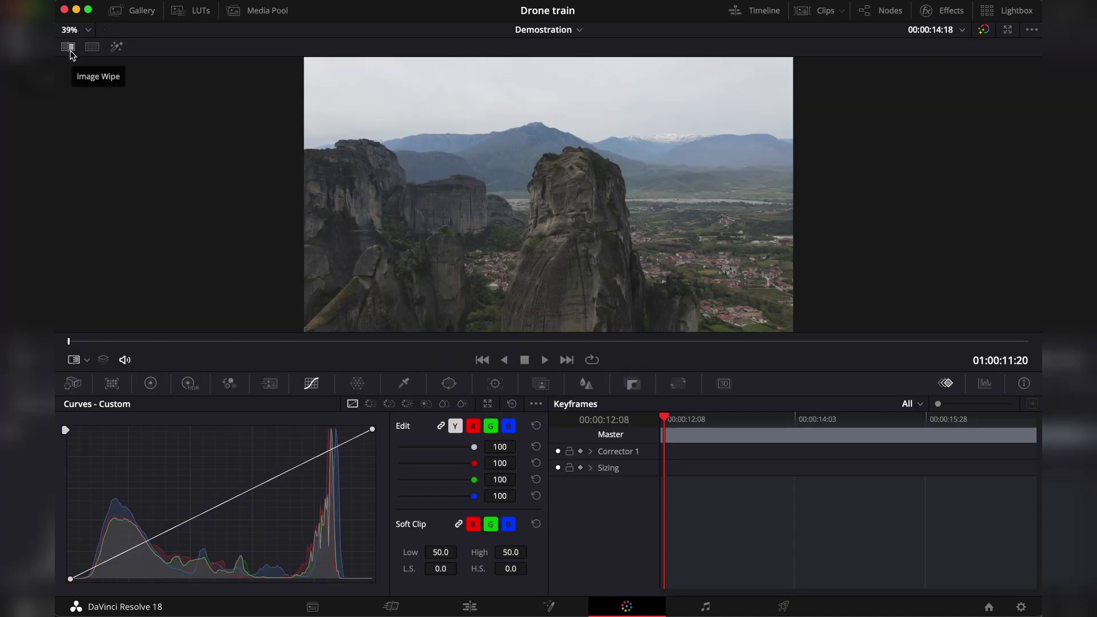
Step: Compare the shot against another clip with a vertical, then horizontal, Image Wipe
{"action": "left_click", "coordinate": [69, 47]}
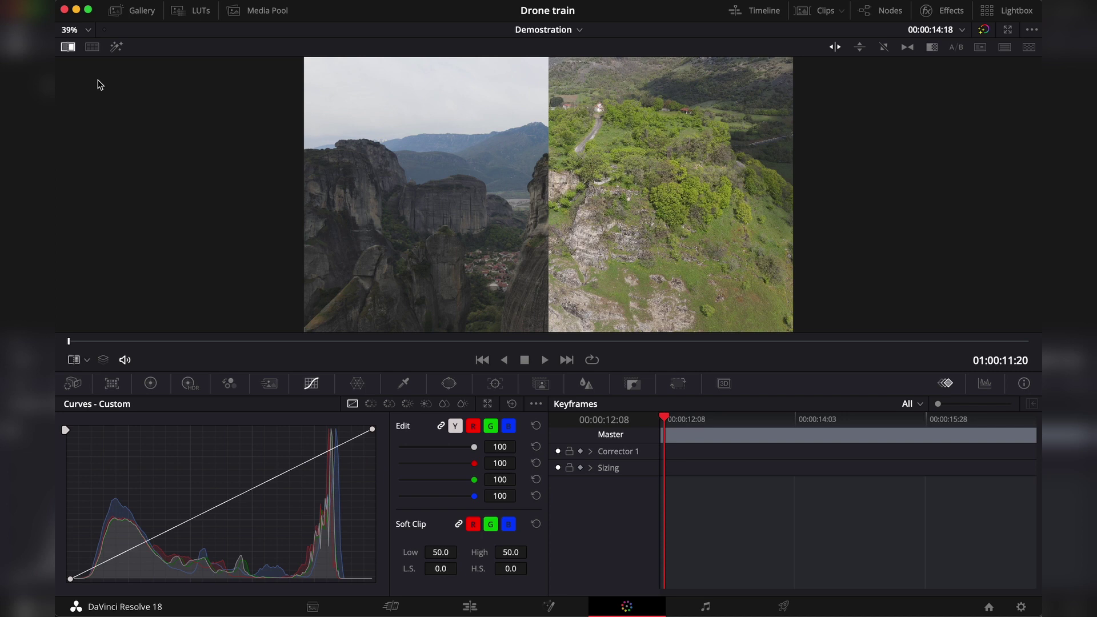
{"action": "left_click_drag", "start_coordinate": [441, 208], "coordinate": [546, 216]}
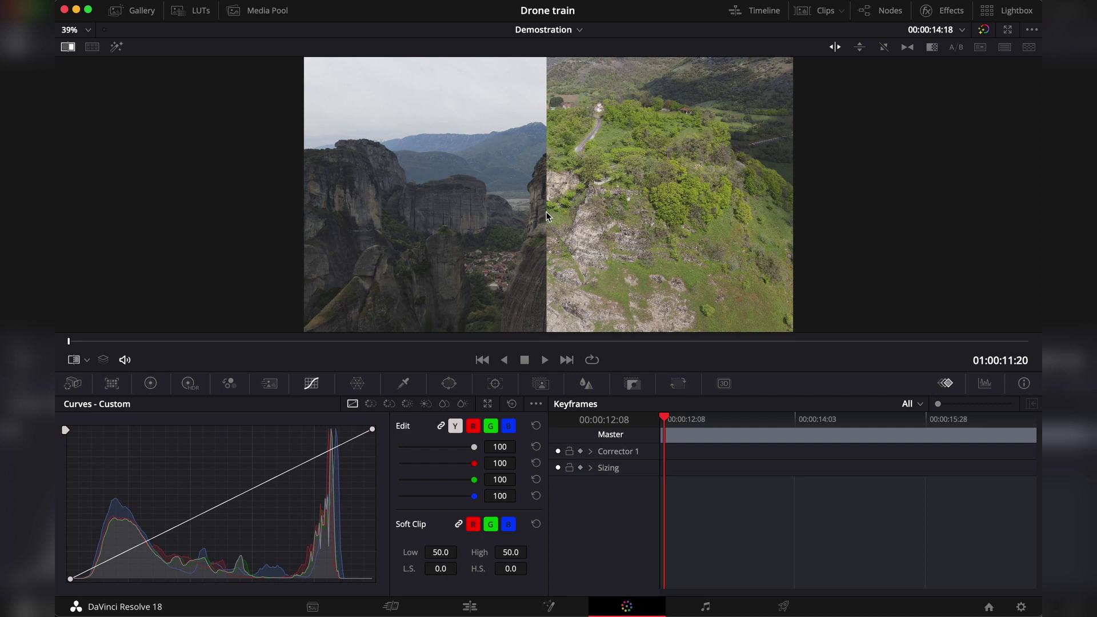
{"action": "left_click", "coordinate": [859, 47]}
{"action": "left_click_drag", "start_coordinate": [597, 197], "coordinate": [400, 171]}
Step: Turn on Split Screen and preview the selected favourite LUTs side by side
{"action": "left_click", "coordinate": [92, 47]}
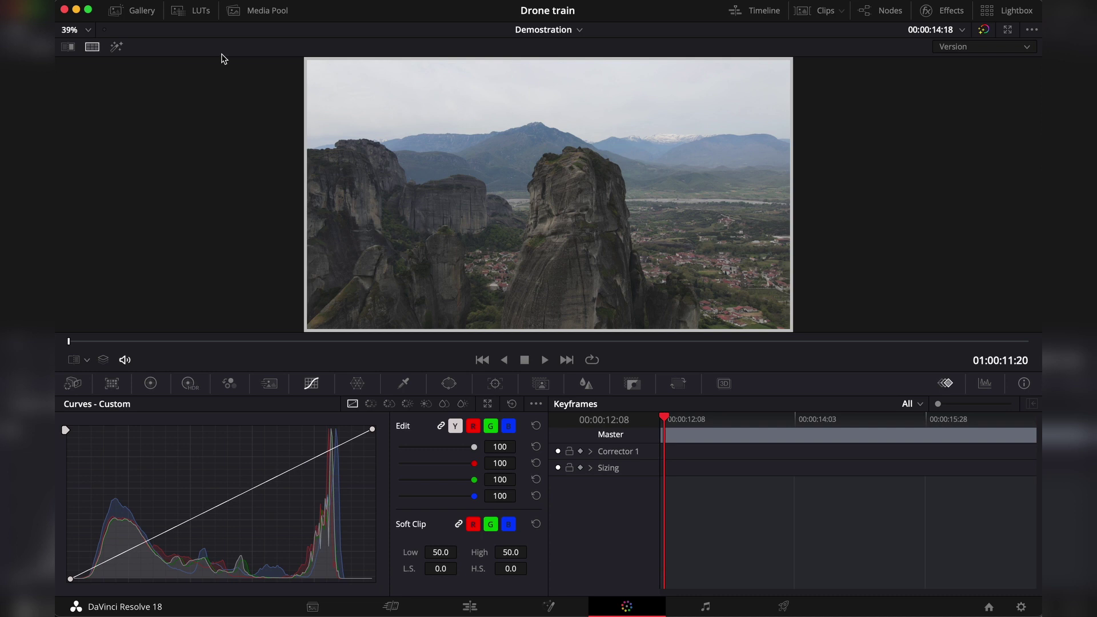
{"action": "left_click", "coordinate": [194, 10]}
{"action": "left_click_drag", "start_coordinate": [209, 239], "coordinate": [273, 93]}
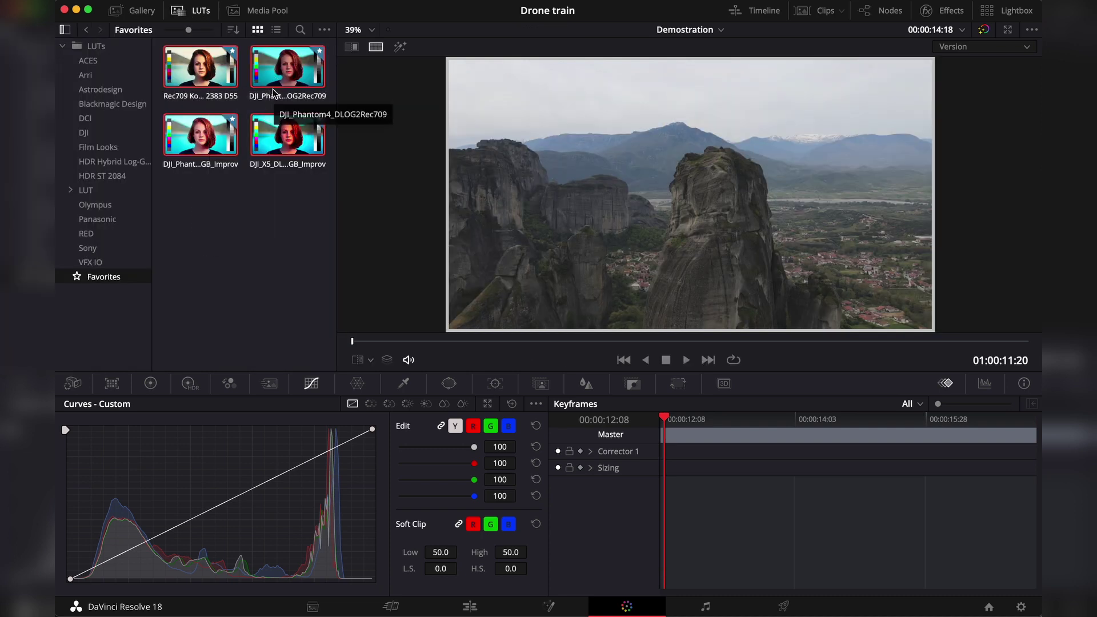
{"action": "left_click", "coordinate": [1027, 48]}
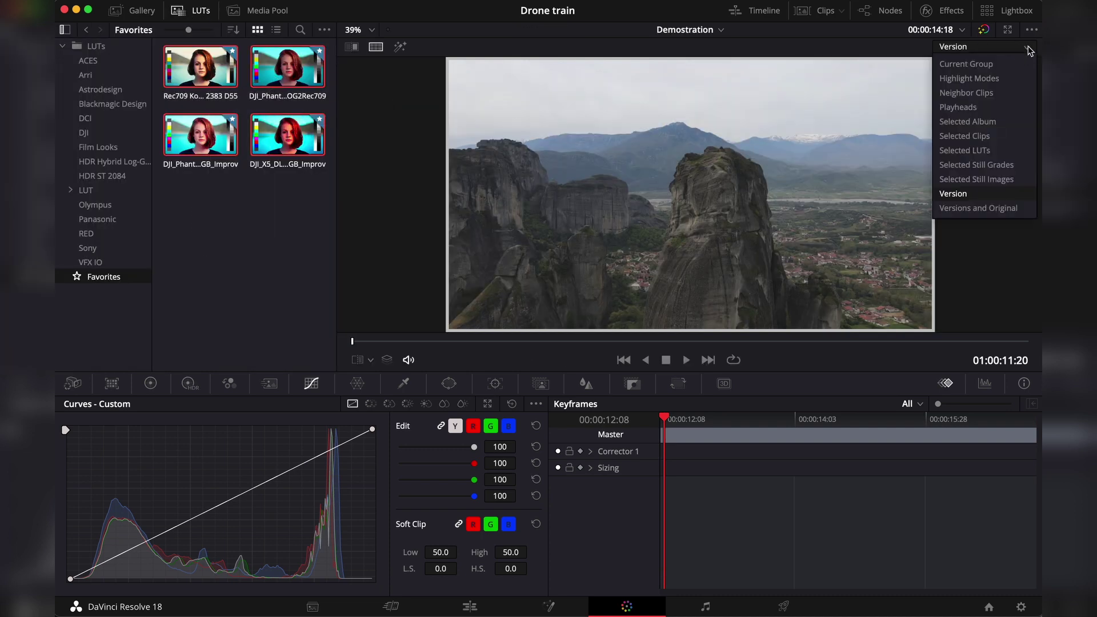
{"action": "left_click", "coordinate": [999, 149]}
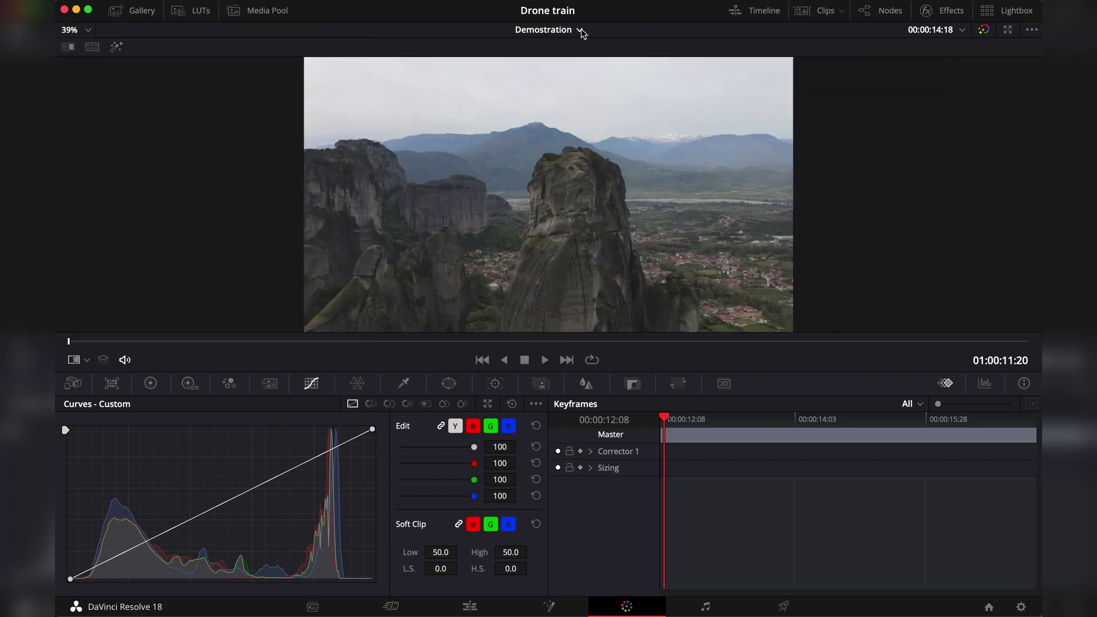
Step: Check the timeline list, enlarge the viewer with Alt+F, and bring up the viewer overlay menu
{"action": "left_click", "coordinate": [580, 30]}
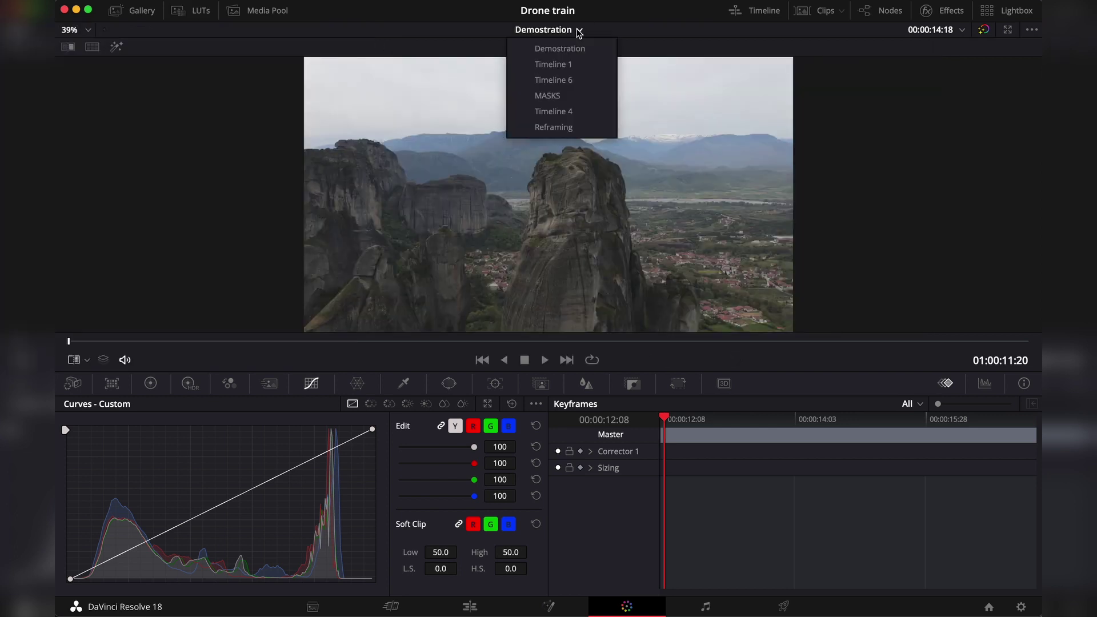
{"action": "left_click", "coordinate": [992, 84]}
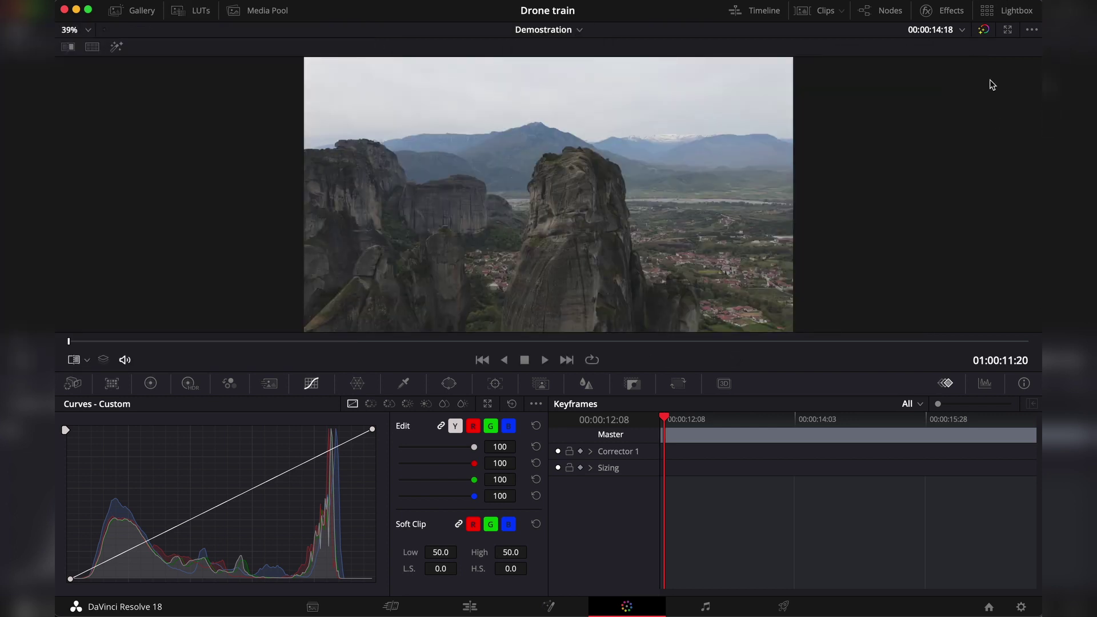
{"action": "left_click", "coordinate": [1007, 31]}
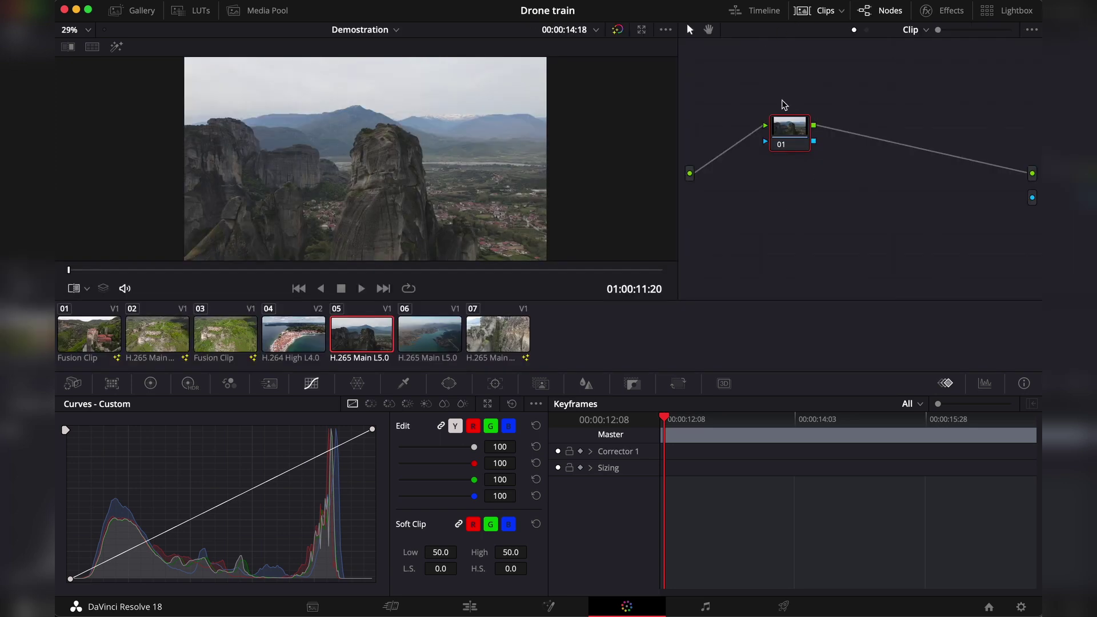
{"action": "left_click", "coordinate": [641, 29]}
{"action": "left_click", "coordinate": [1007, 29]}
{"action": "key", "text": "alt+f"}
{"action": "left_click", "coordinate": [84, 366]}
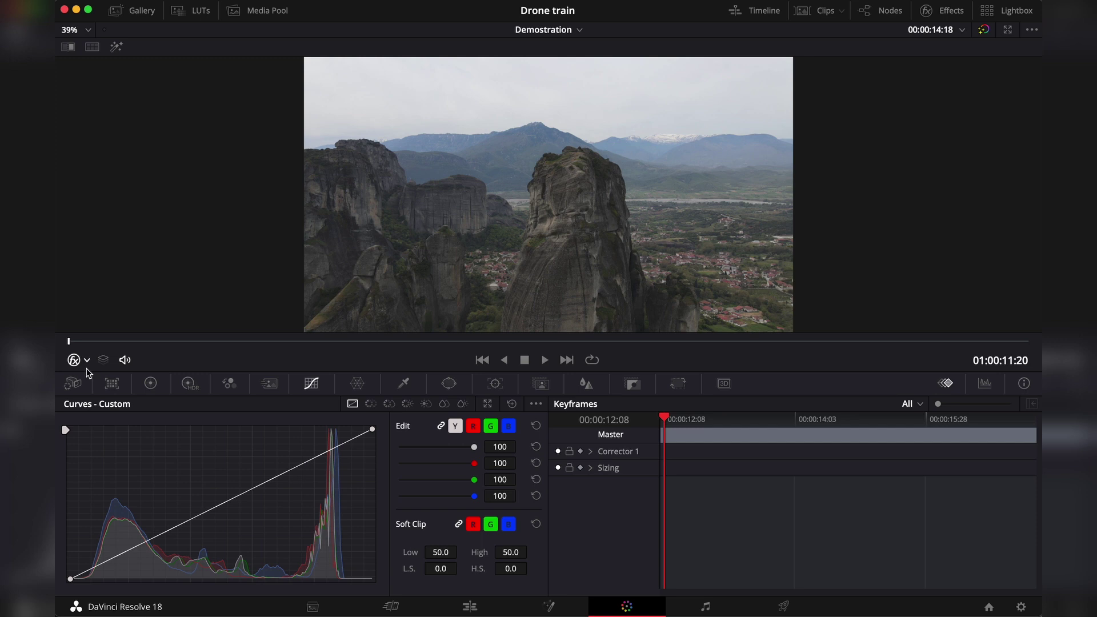
{"action": "left_click", "coordinate": [88, 360]}
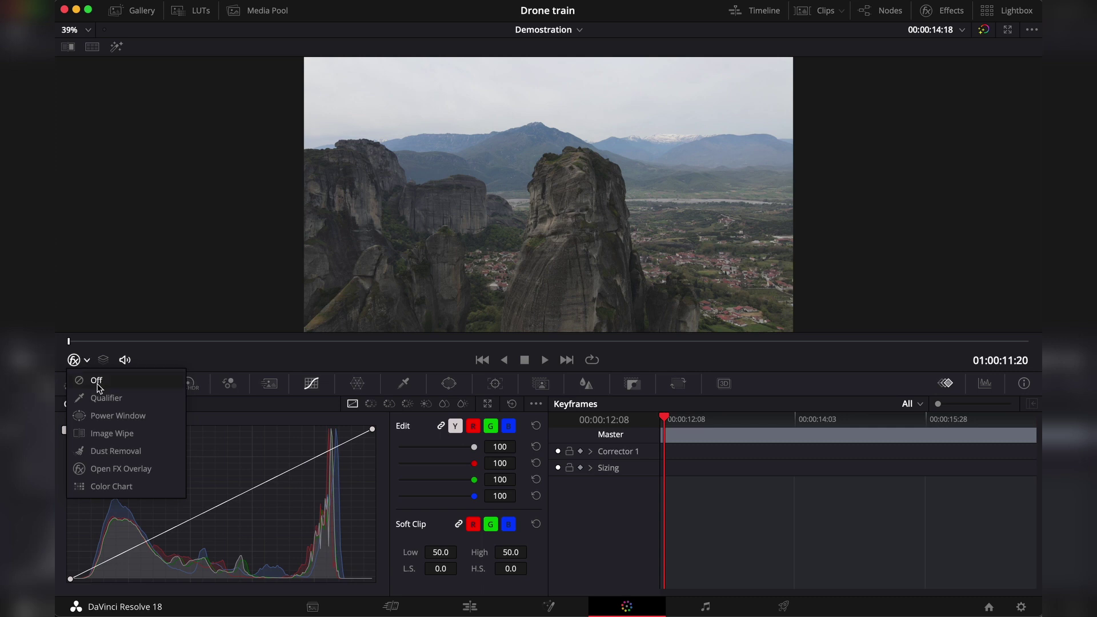
Step: Turn the viewer overlay off and browse Camera Raw, Color Wheels, Motion Effects, Curves, then the HSL Qualifier
{"action": "left_click", "coordinate": [97, 381]}
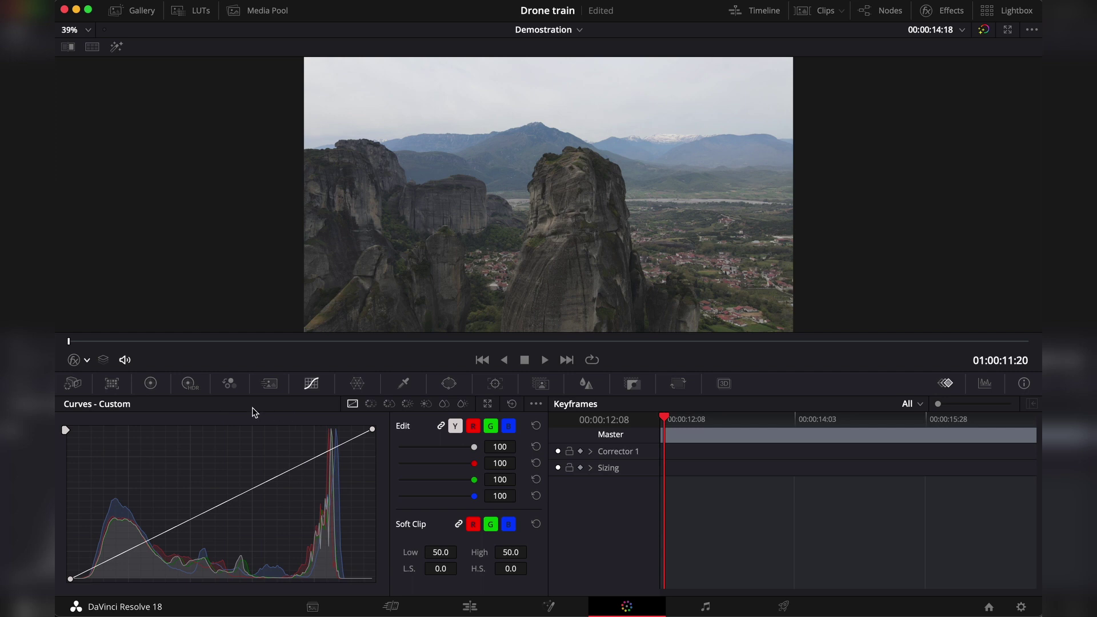
{"action": "left_click", "coordinate": [72, 383]}
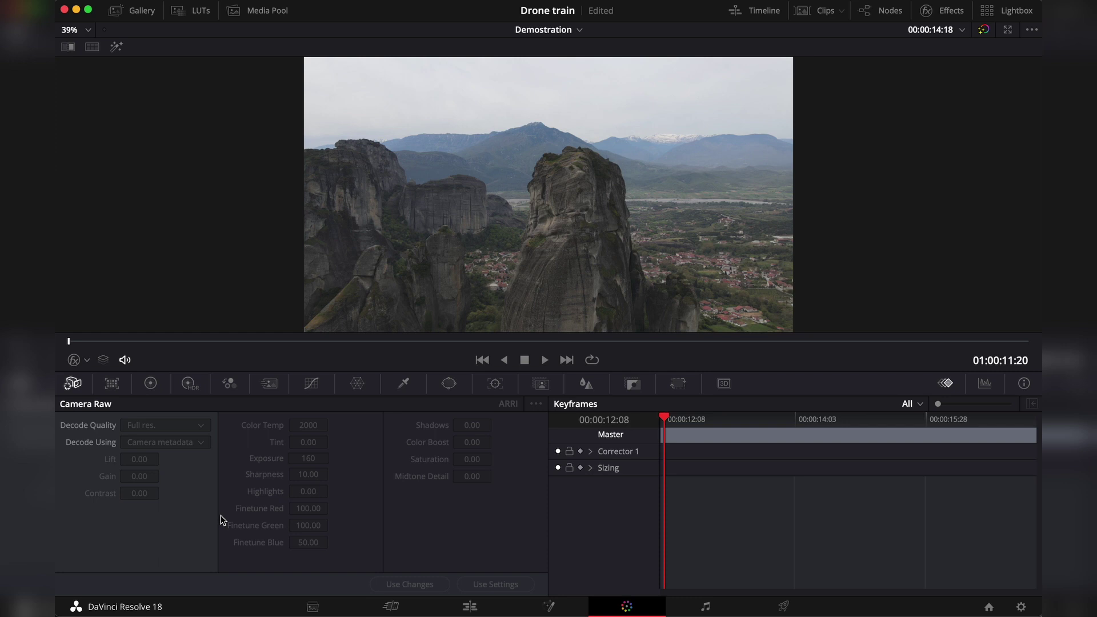
{"action": "left_click", "coordinate": [150, 384]}
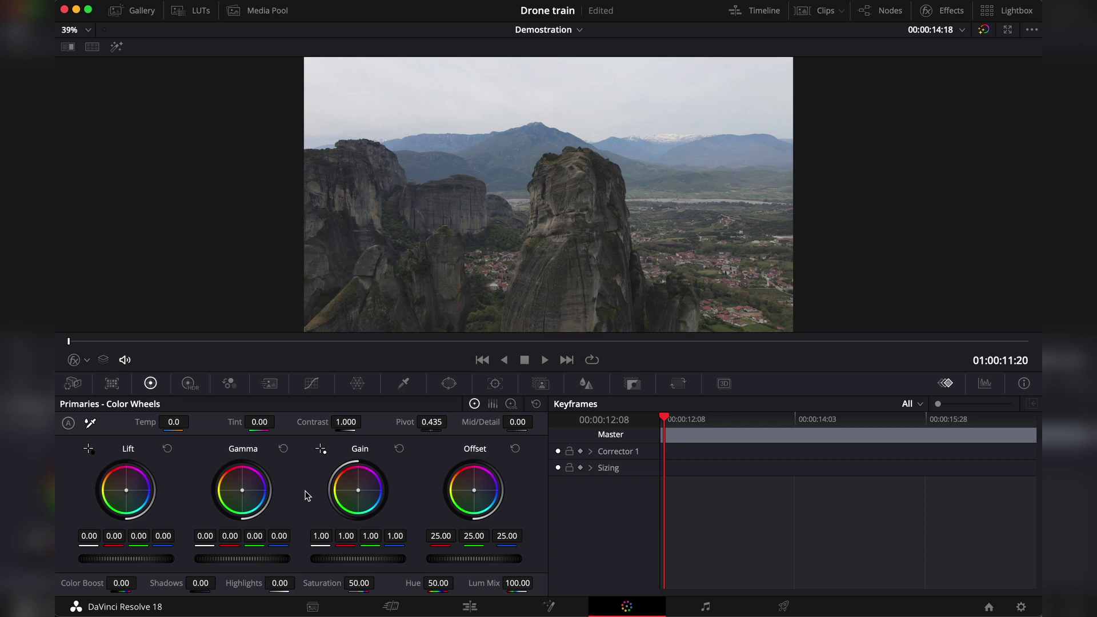
{"action": "left_click", "coordinate": [270, 385]}
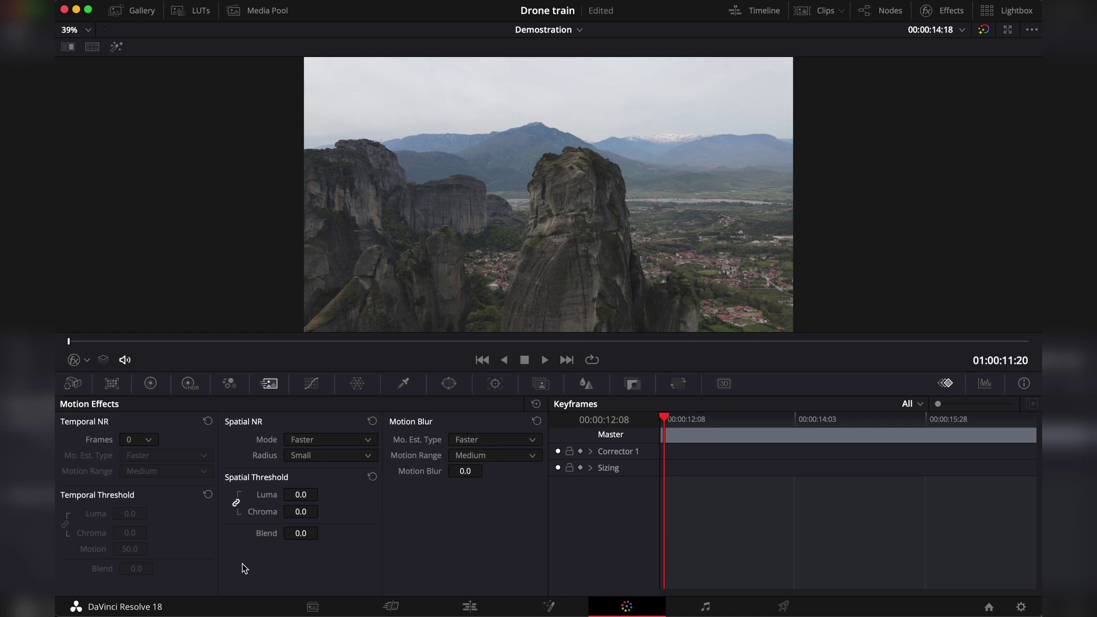
{"action": "left_click", "coordinate": [311, 383]}
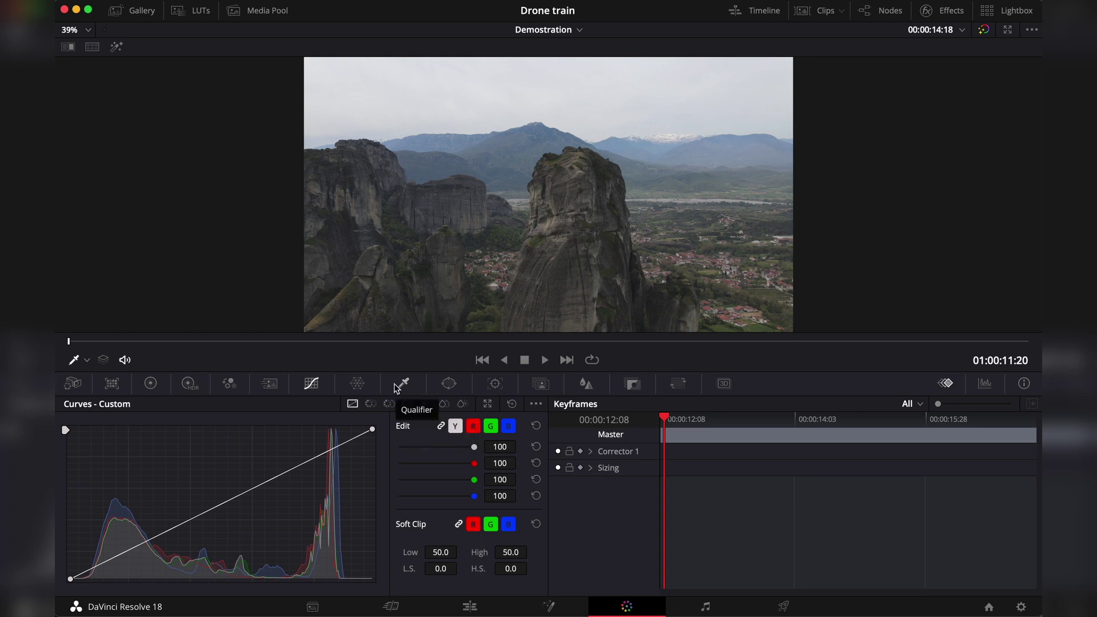
{"action": "left_click", "coordinate": [401, 383]}
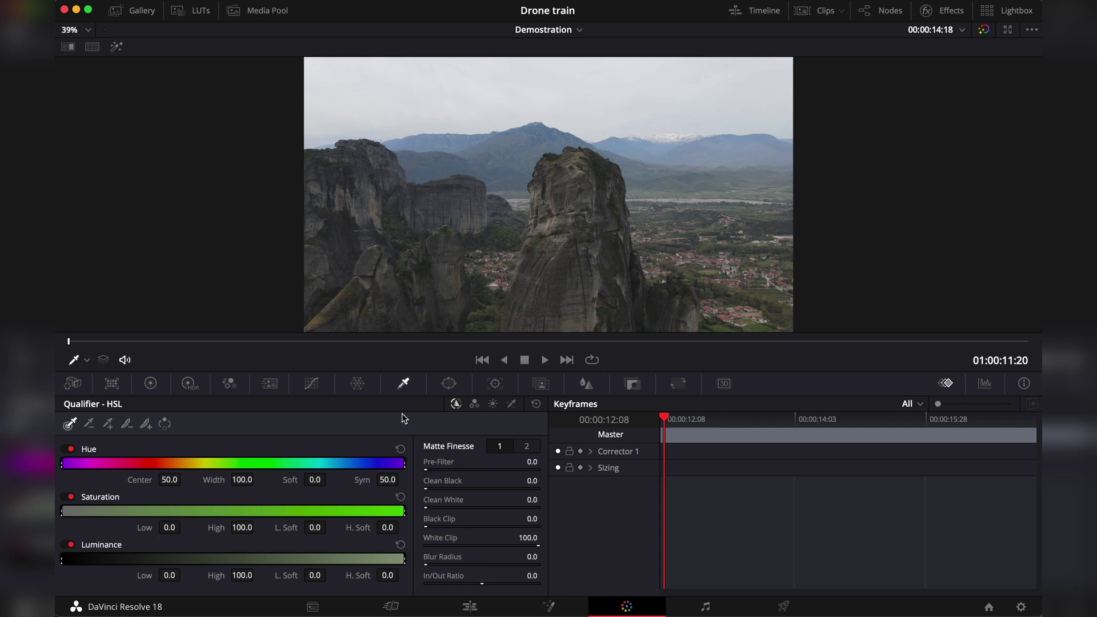
Step: Browse the Window, Tracker, Magic Mask and Key palettes, end on Input Sizing, and save the project
{"action": "left_click", "coordinate": [454, 391]}
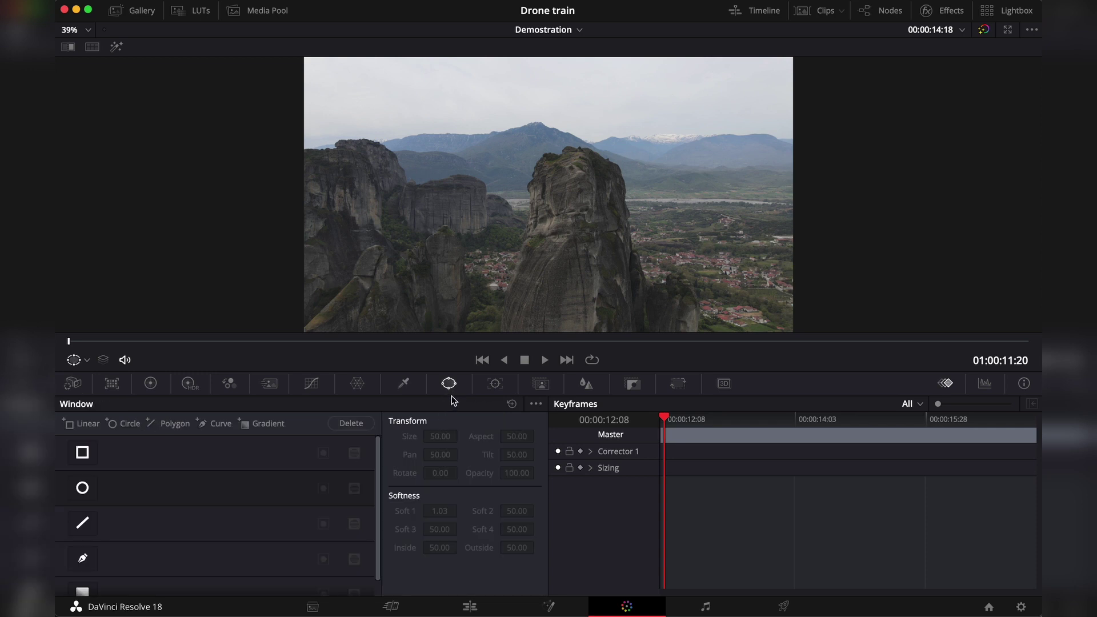
{"action": "left_click", "coordinate": [495, 386]}
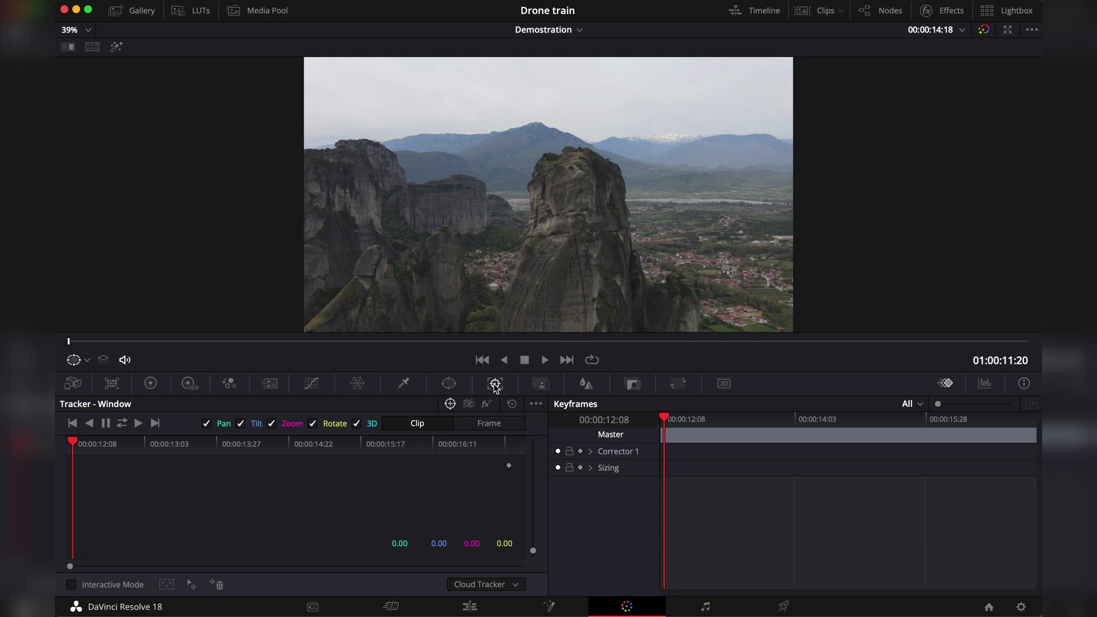
{"action": "left_click", "coordinate": [543, 384]}
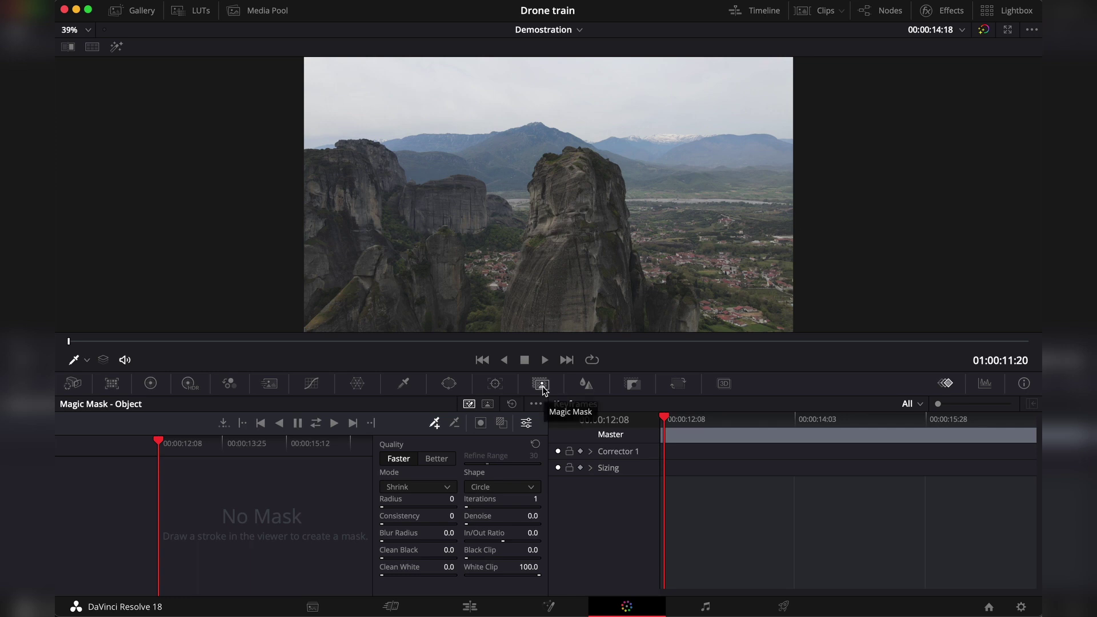
{"action": "left_click", "coordinate": [630, 384]}
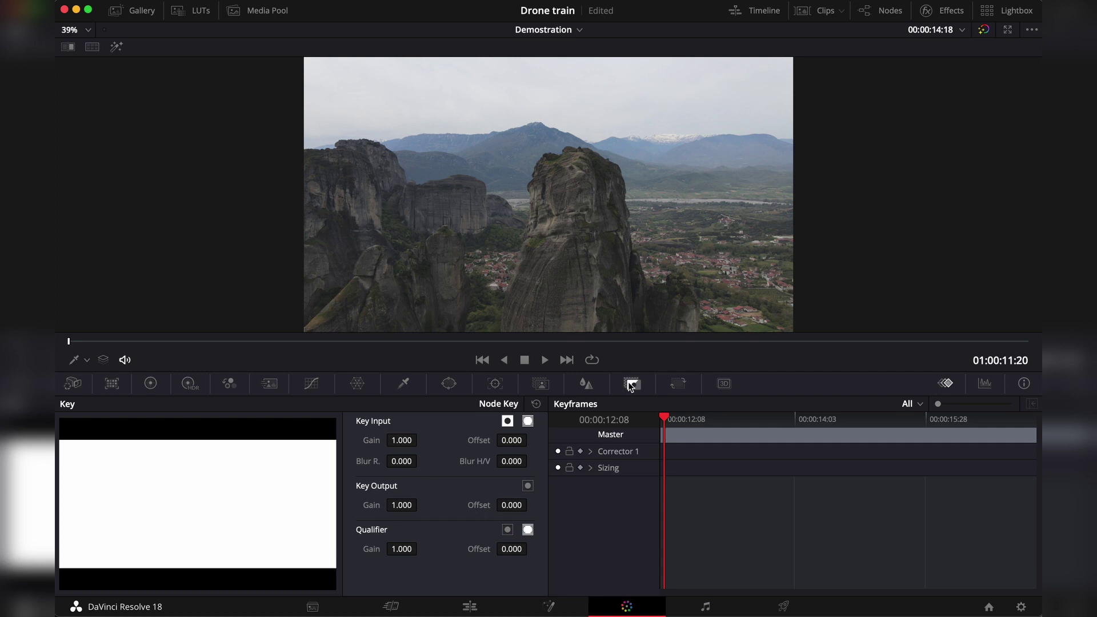
{"action": "left_click", "coordinate": [679, 383]}
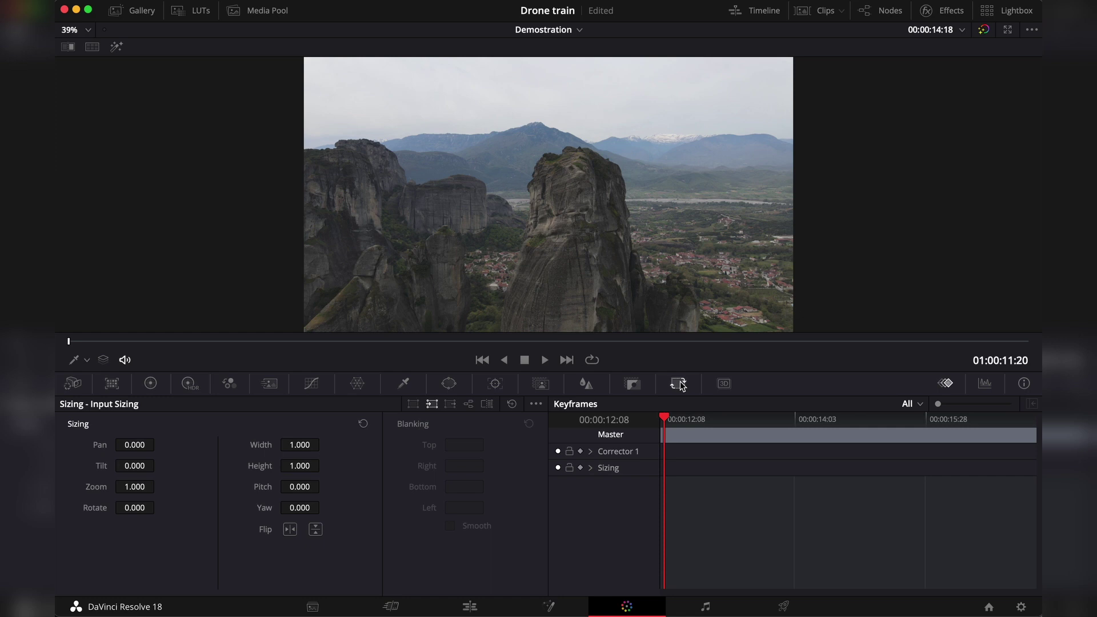
{"action": "key", "text": "super+s"}
Step: View the scopes in a floating four-scope window, then show DJI_0060.MP4 info: 3840x2160, 25 fps, H.265
{"action": "left_click", "coordinate": [984, 386]}
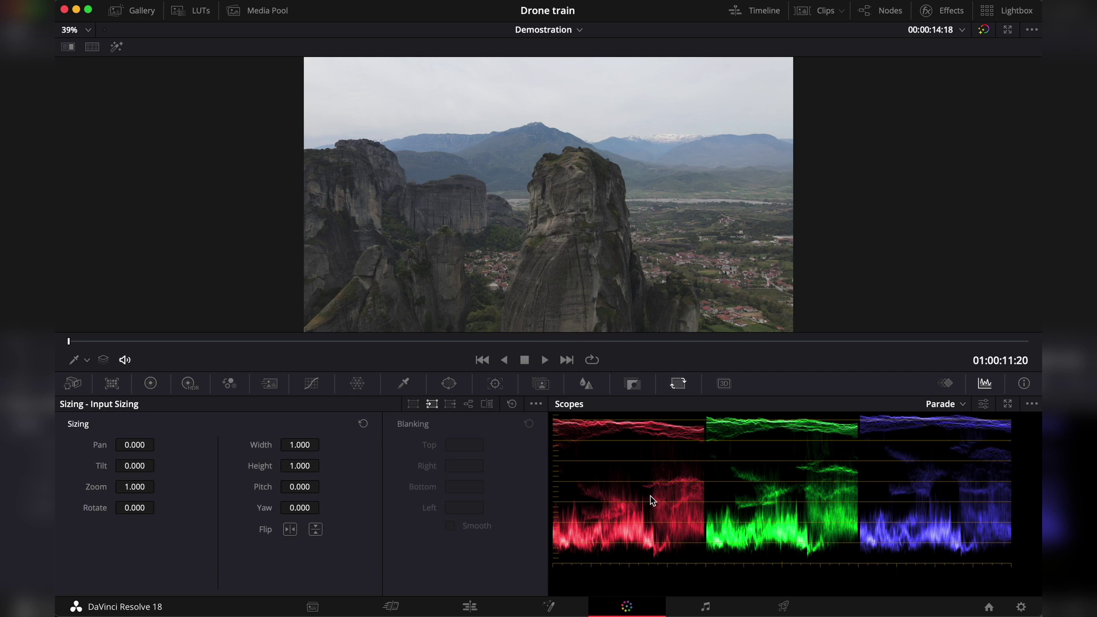
{"action": "left_click", "coordinate": [1008, 404]}
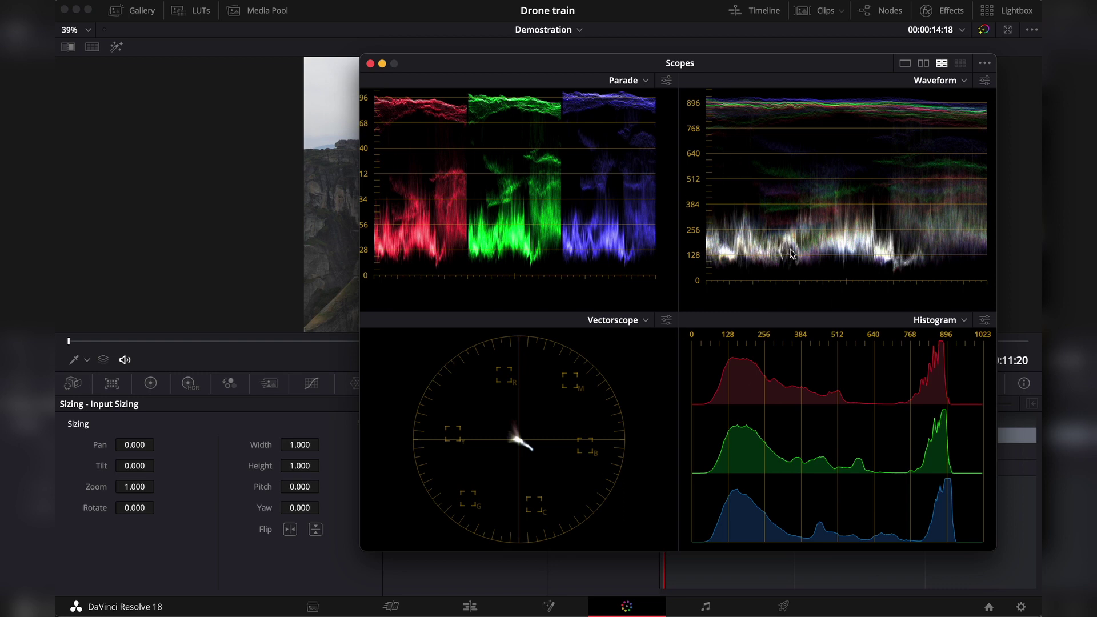
{"action": "left_click_drag", "start_coordinate": [642, 65], "coordinate": [498, 63]}
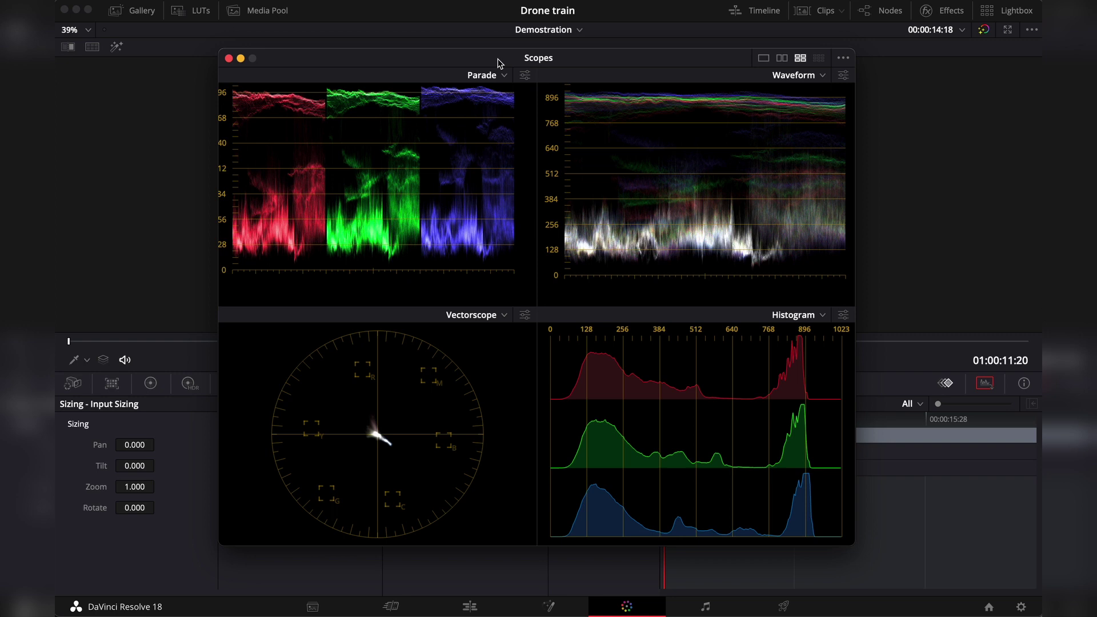
{"action": "left_click", "coordinate": [985, 383]}
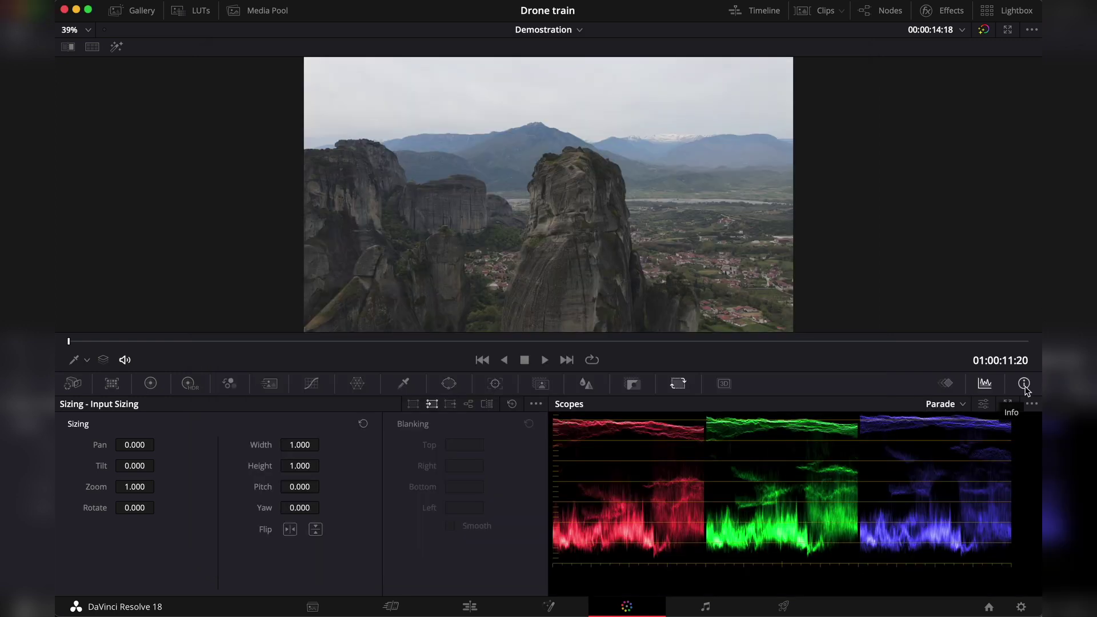
{"action": "left_click", "coordinate": [1023, 384]}
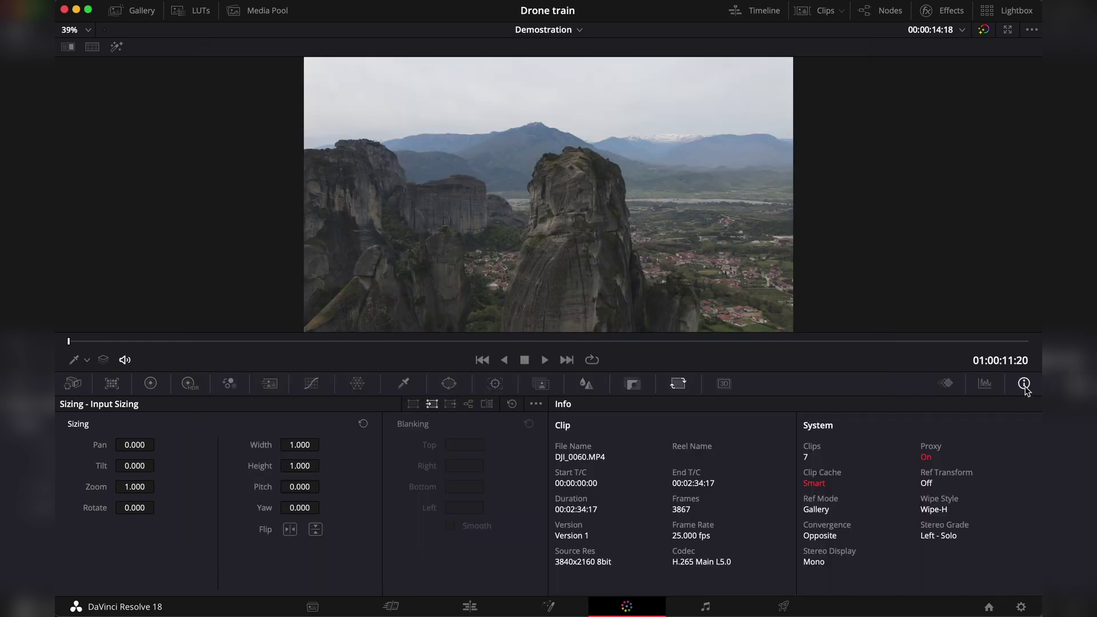